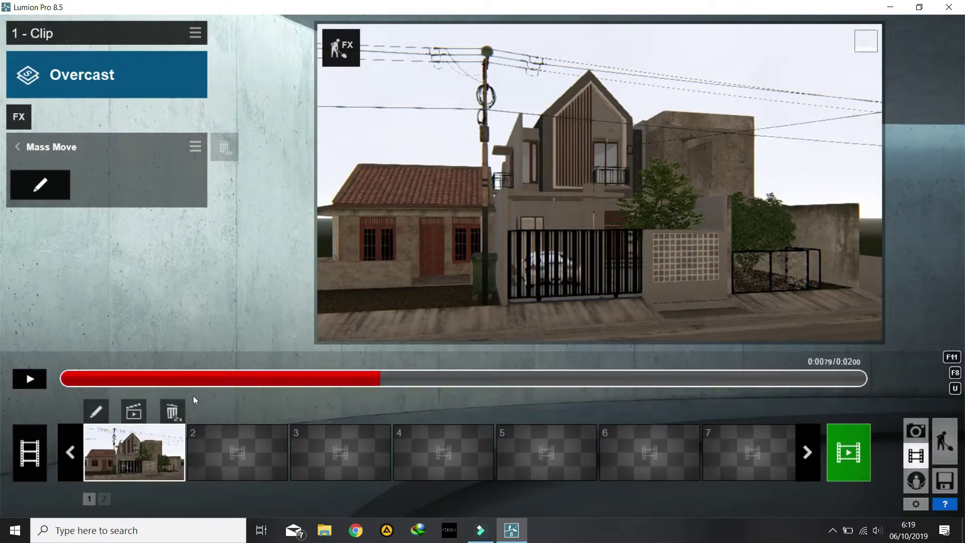
Add the Motion Blur effect to the clip and move the playhead close to the clip's start.
click(28, 123)
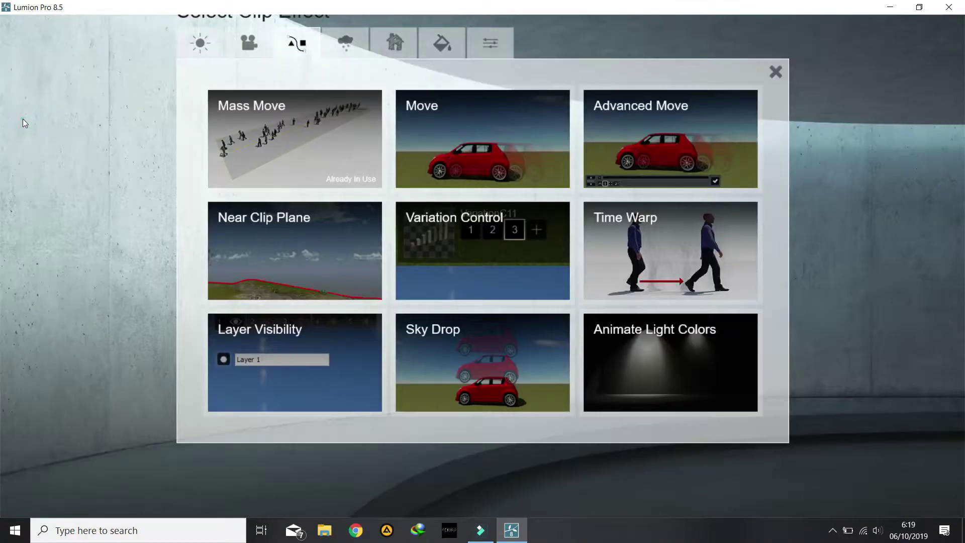
click(247, 43)
click(307, 241)
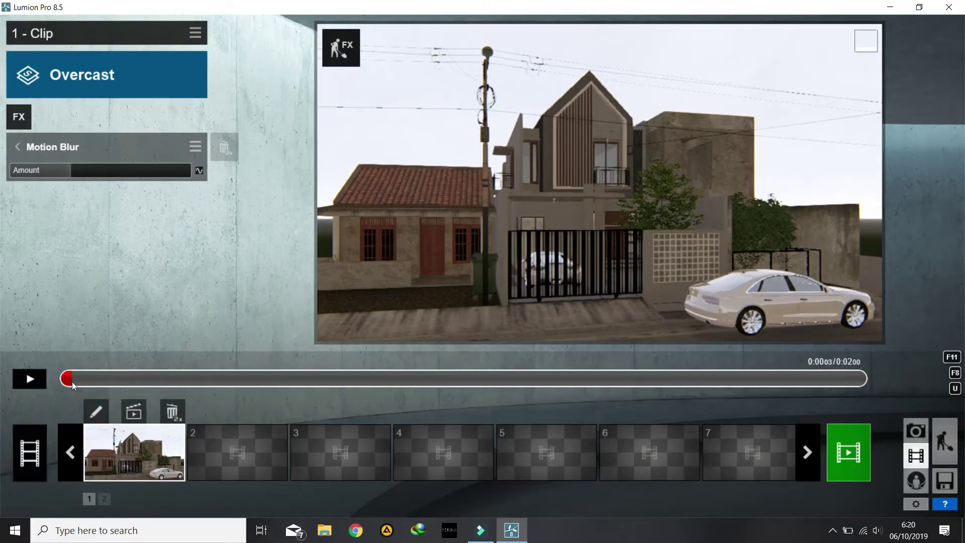
drag(65, 381, 72, 382)
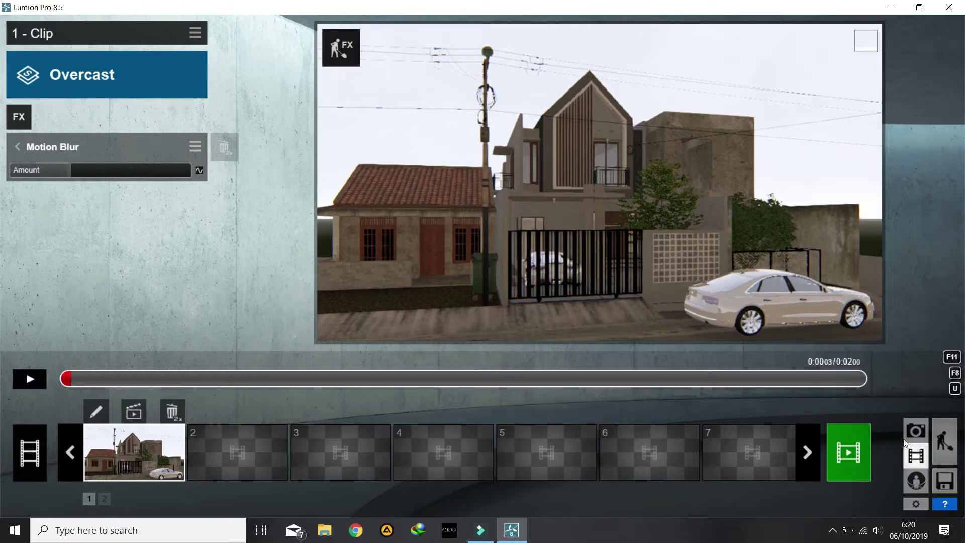
Fill the planter in front of the perforated wall with Little_Jess_Dianella plants from the Nature Library and return to the movie clip.
click(945, 441)
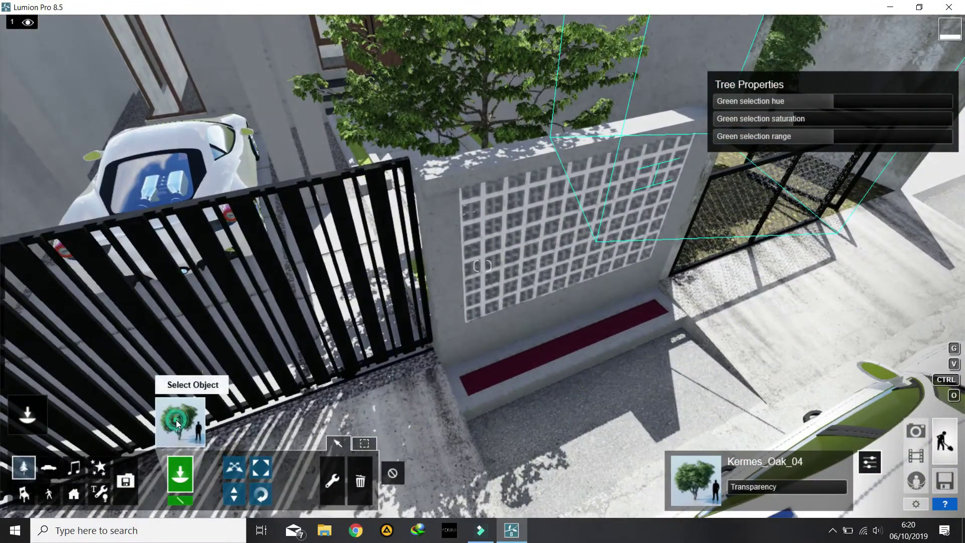
click(176, 421)
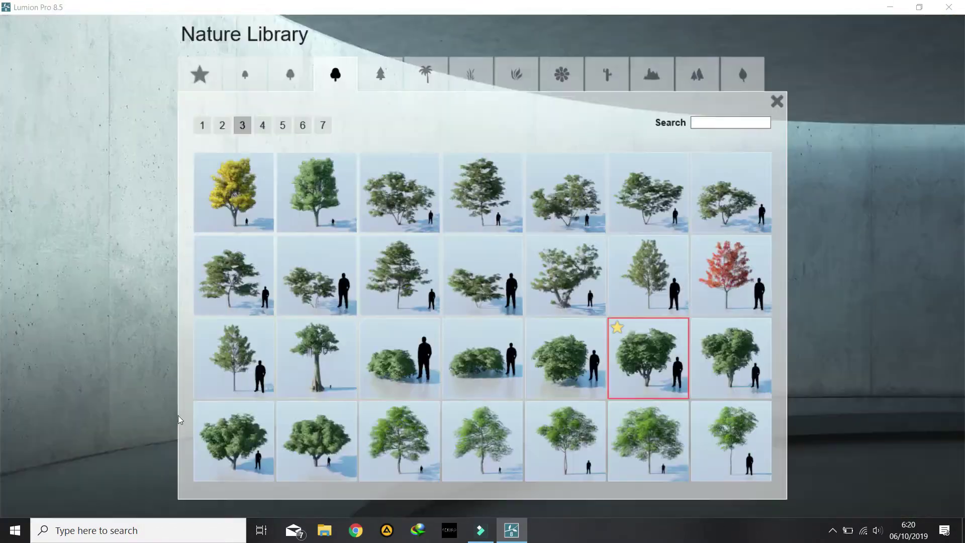
click(510, 74)
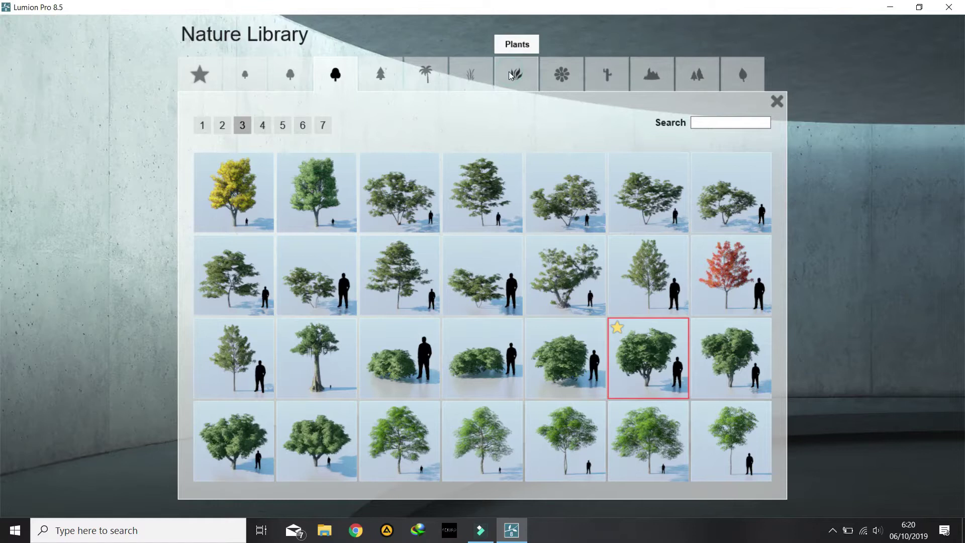
click(302, 125)
click(398, 374)
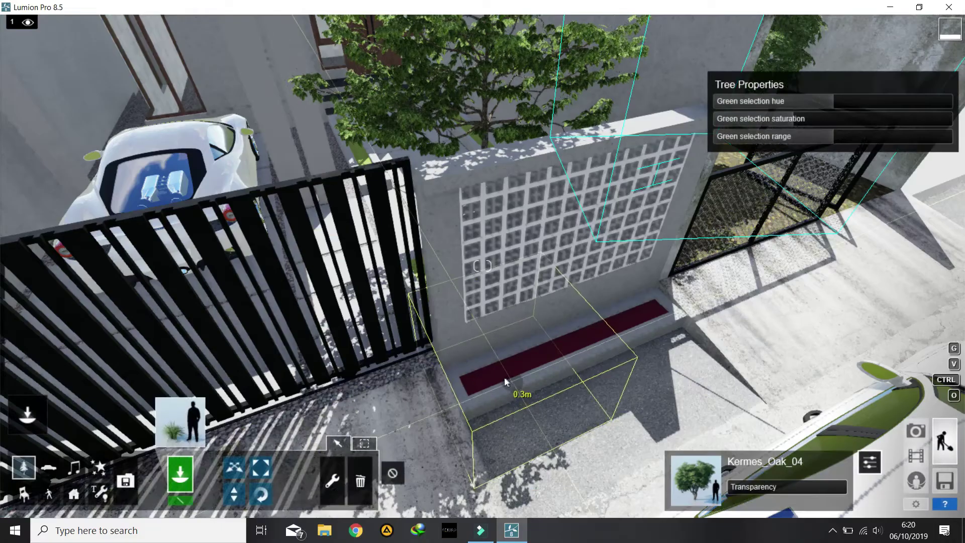
click(487, 379)
scroll(452, 382, up, 5)
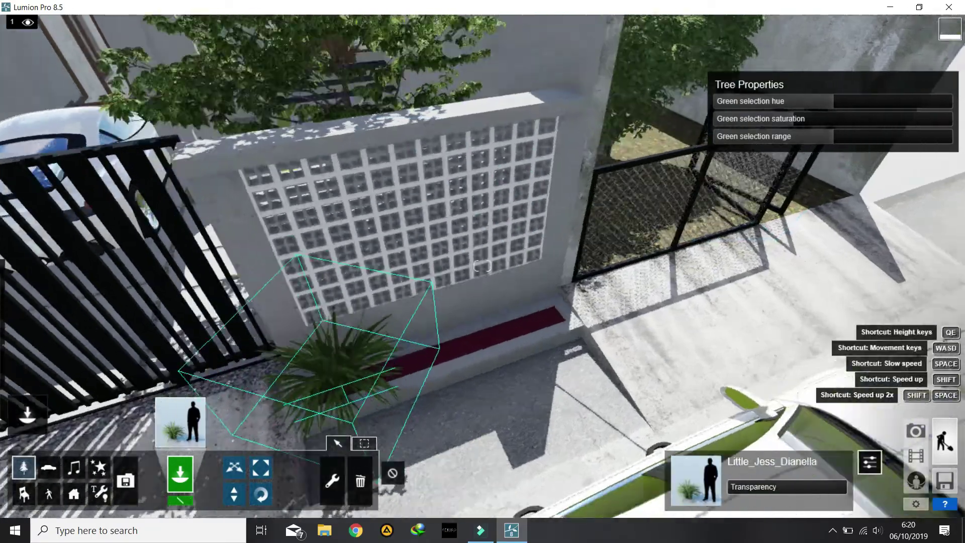
drag(438, 378, 638, 388)
scroll(637, 388, down, 6)
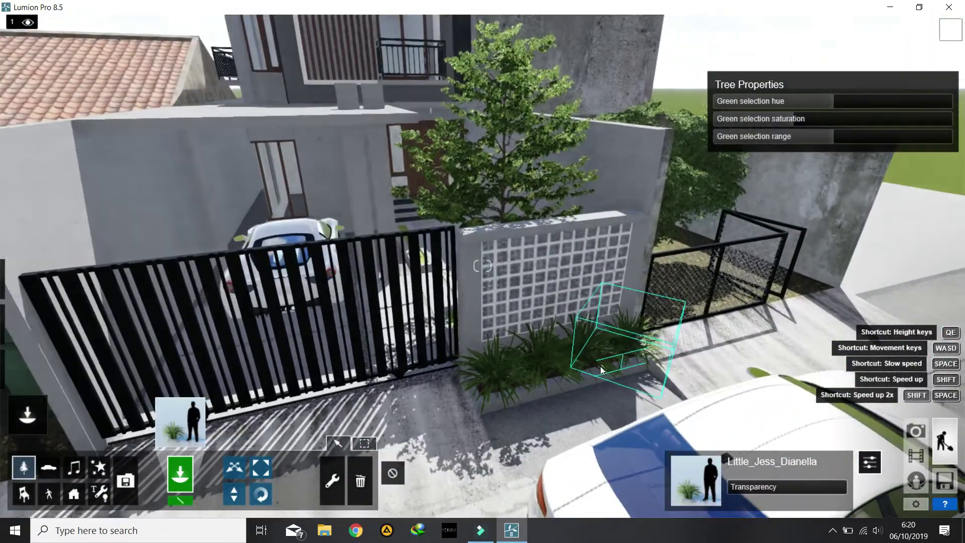
click(915, 455)
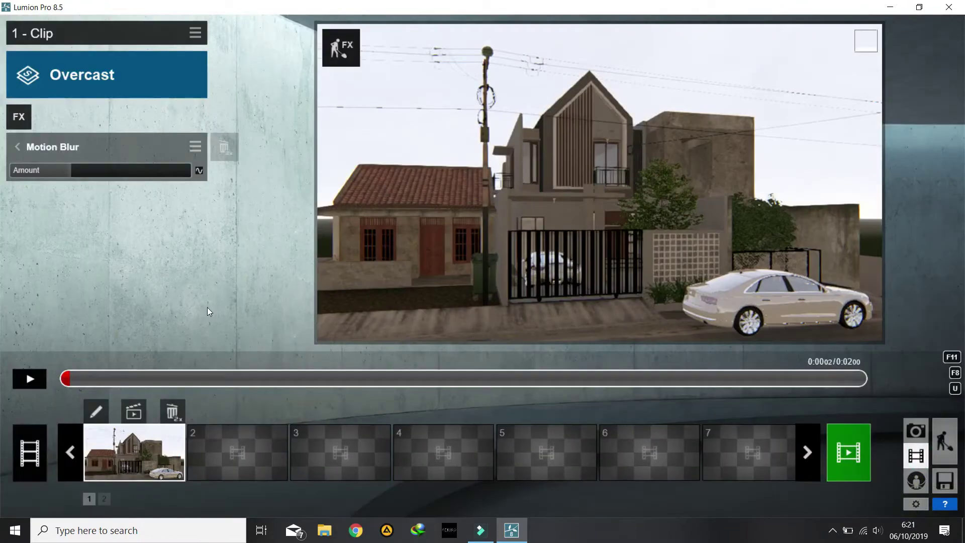
Shift the white sedan on the street slightly along the road and set the movie clip's playhead near the start.
click(945, 440)
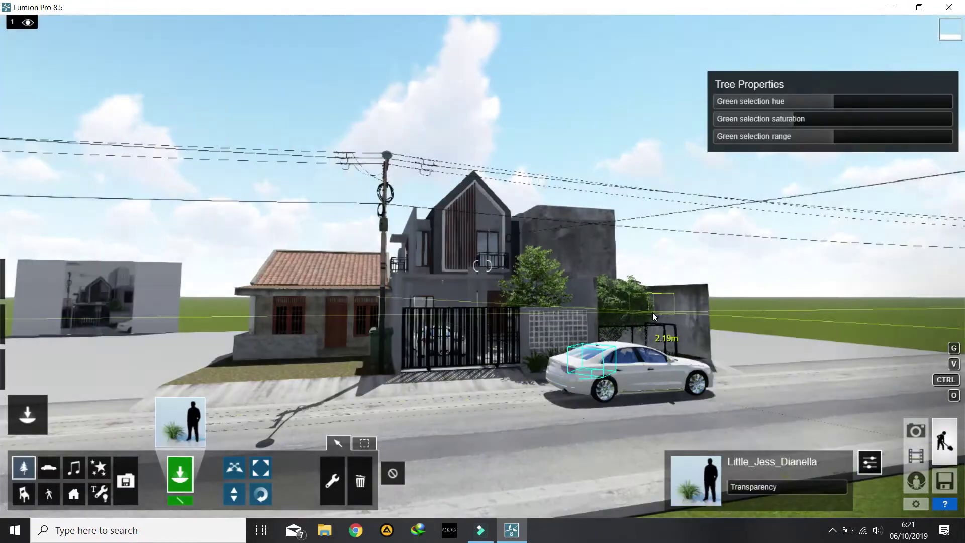
scroll(584, 362, up, 8)
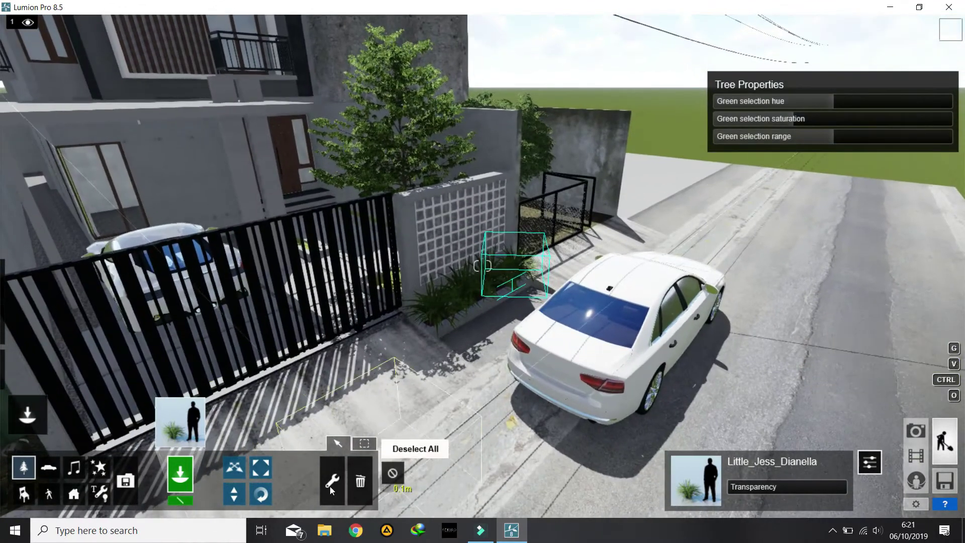
click(48, 467)
click(234, 467)
click(632, 348)
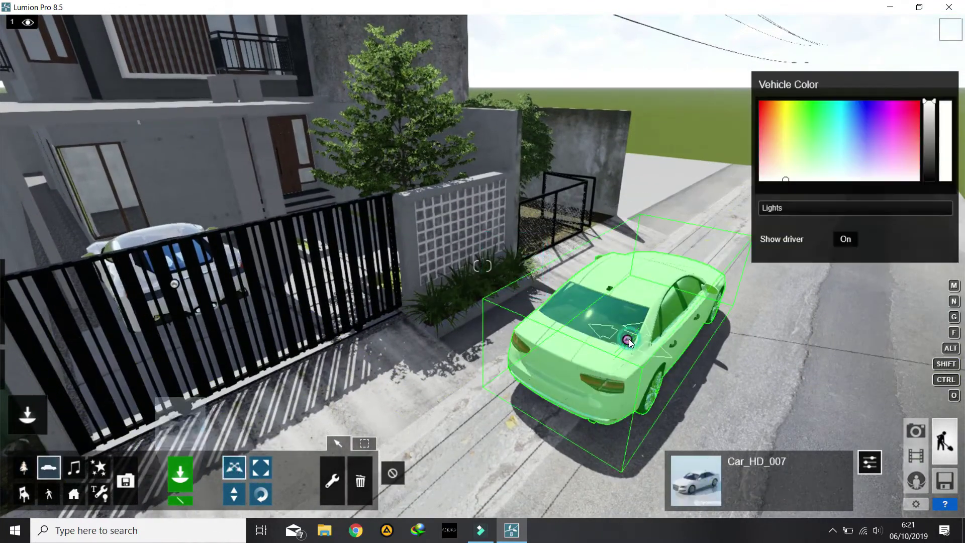
click(915, 454)
drag(60, 382, 71, 381)
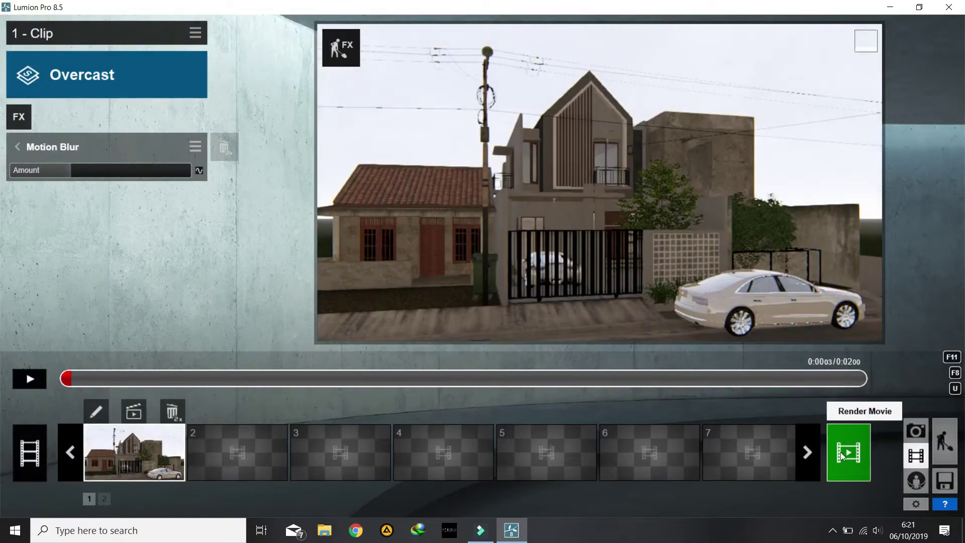
Save the scene as a new Lumion scene file named 1 in the project folder.
click(945, 481)
click(309, 153)
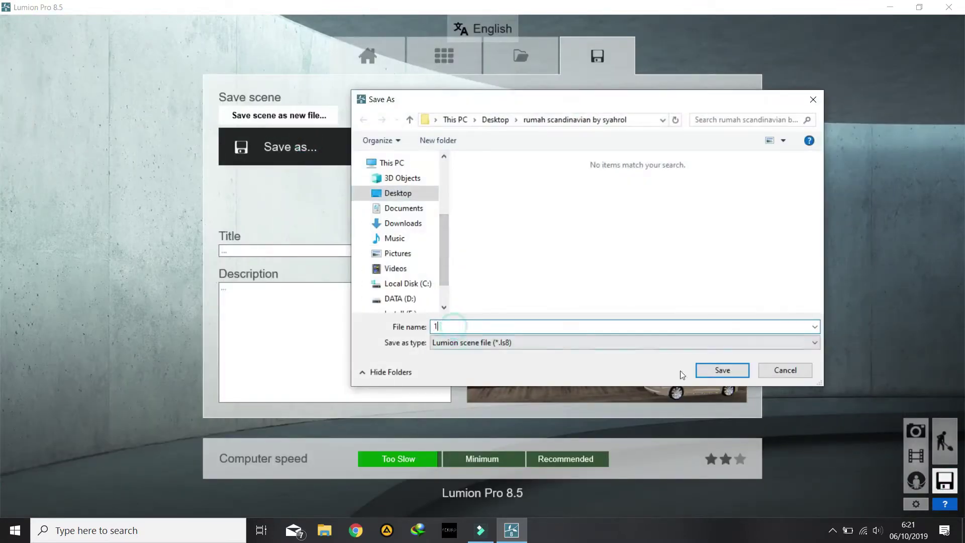
click(718, 369)
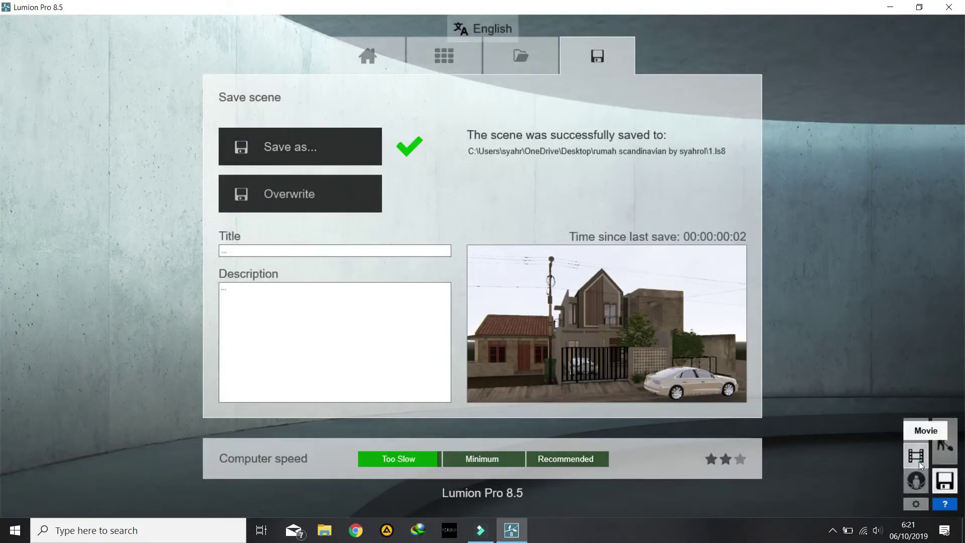
Render the current shot as a 1920x1080 Desktop image named 1 with the additional M output.
click(918, 461)
click(848, 448)
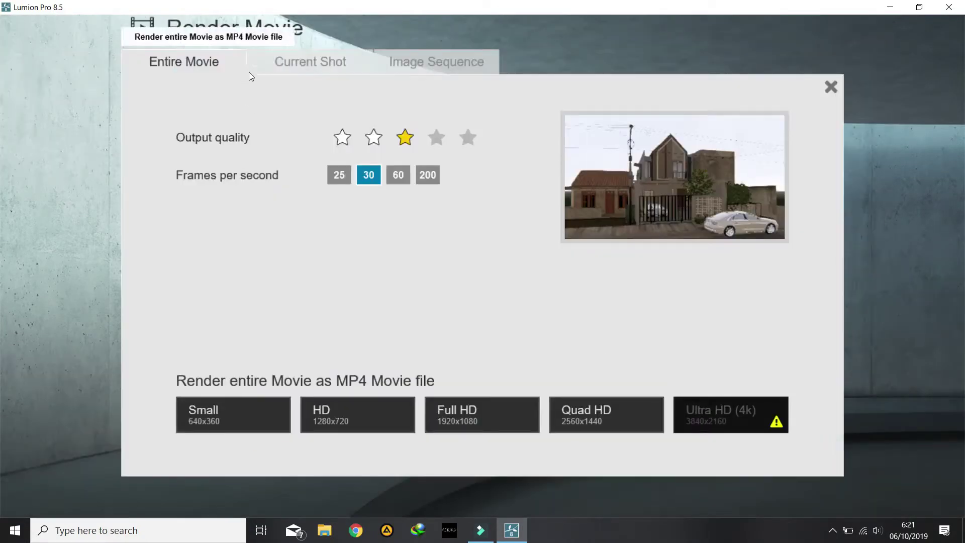
click(293, 64)
click(491, 142)
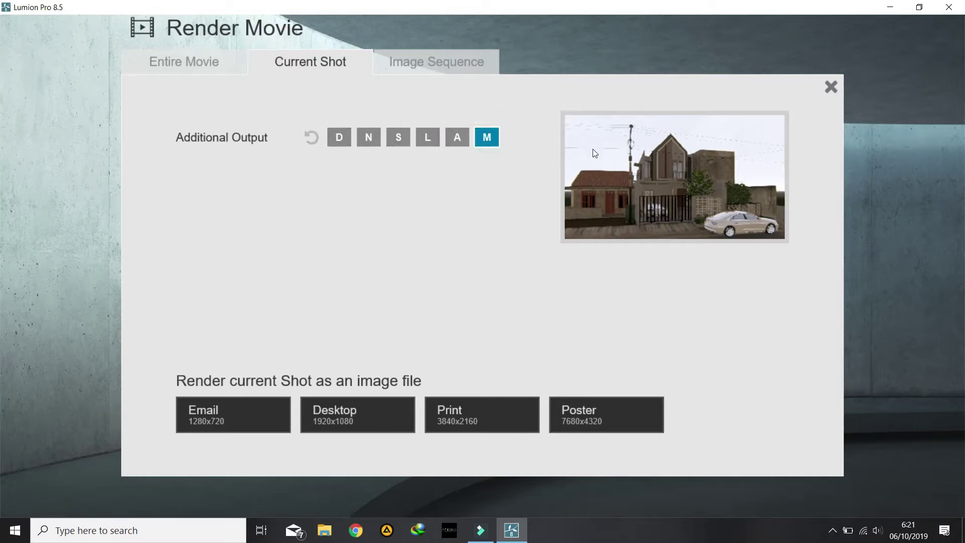
click(361, 416)
text(1)
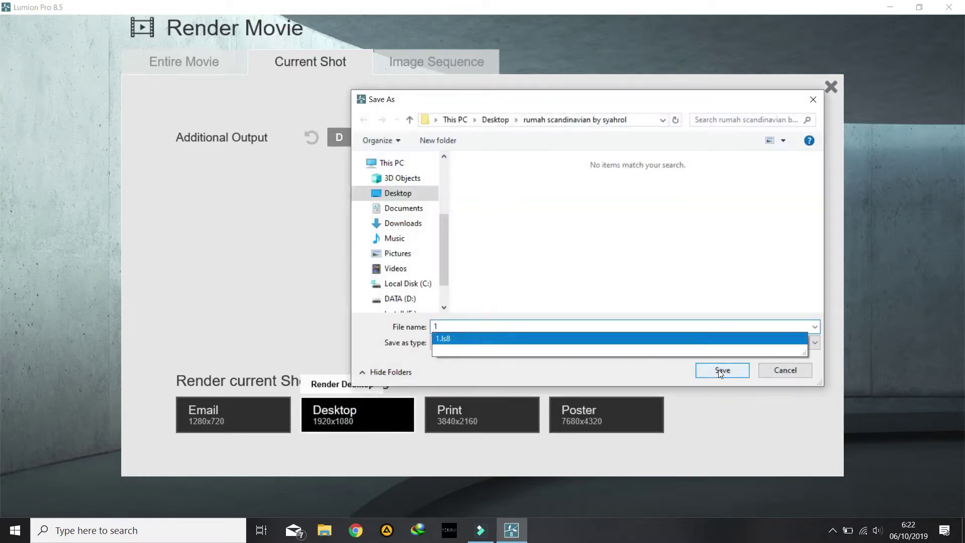
click(718, 369)
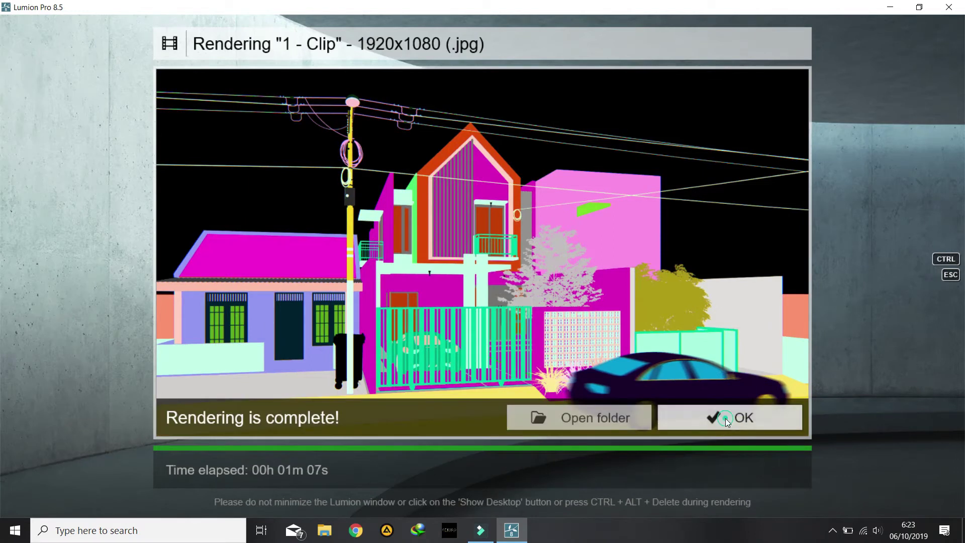
click(725, 418)
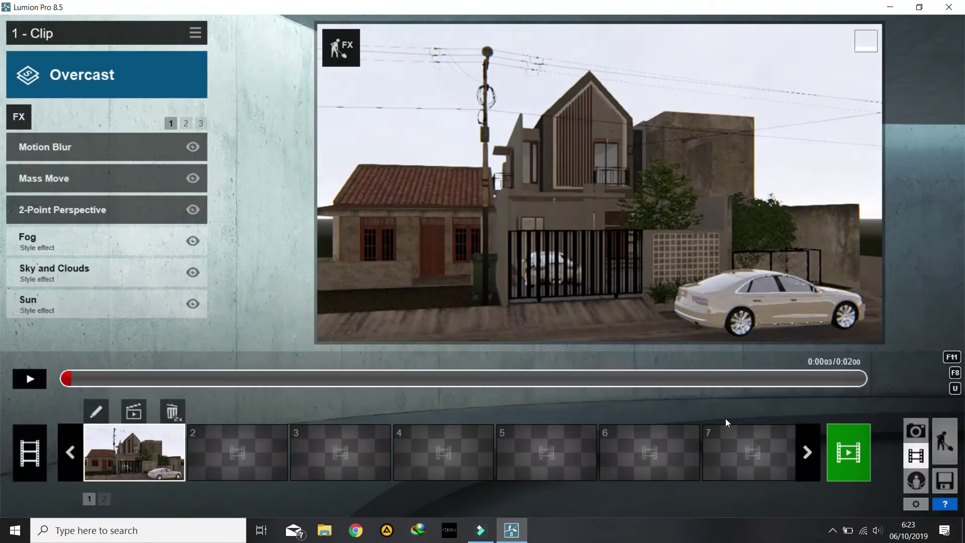
Quit Lumion and open the Scandinavian house project folder from the desktop.
click(948, 5)
click(551, 332)
right_click(589, 153)
click(623, 191)
double_click(939, 31)
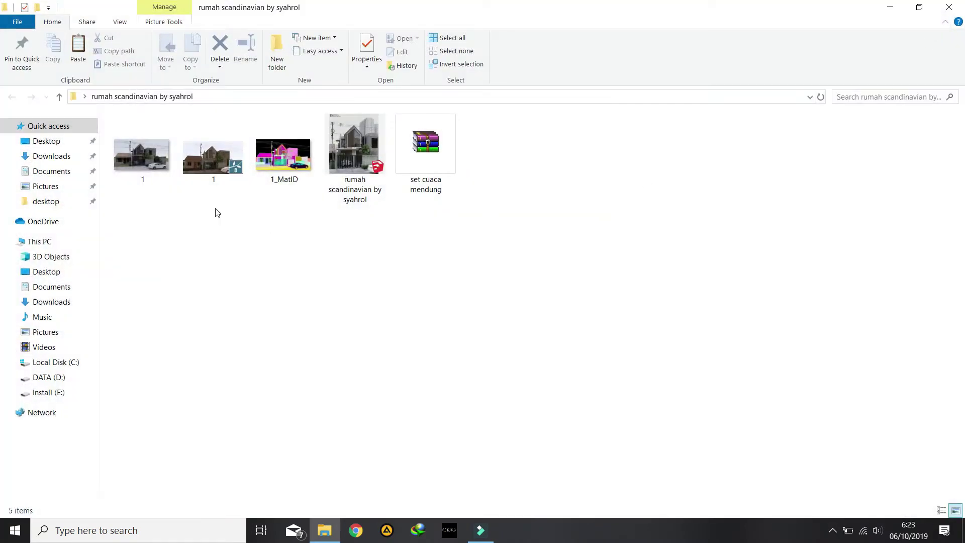
Extract the "set cuaca mendung" archive into the project folder and check the extracted images.
click(145, 155)
click(289, 161)
double_click(430, 161)
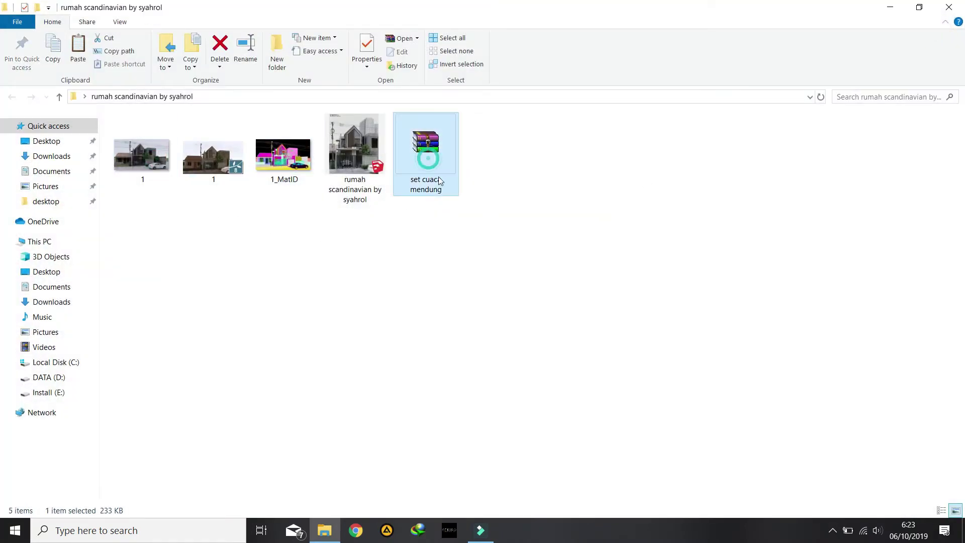
right_click(435, 162)
click(457, 211)
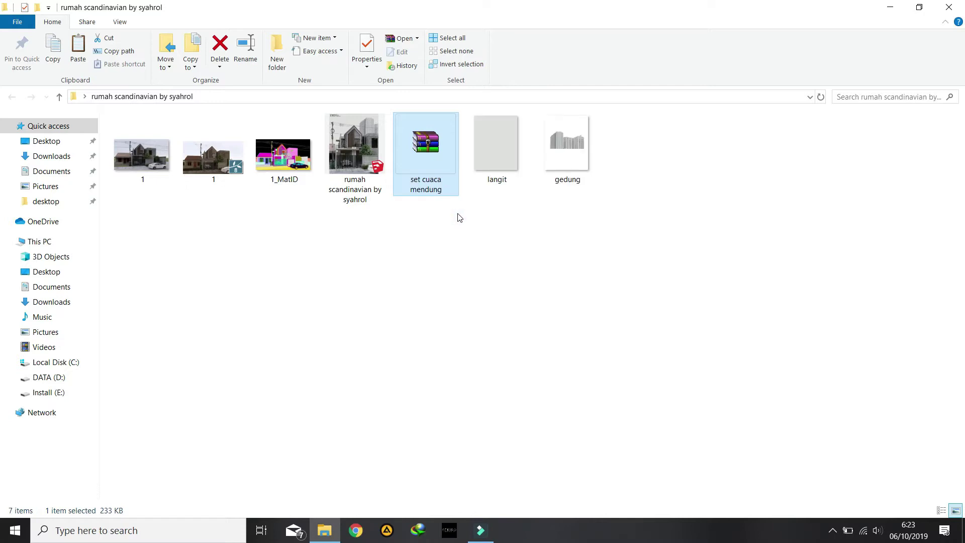
click(352, 155)
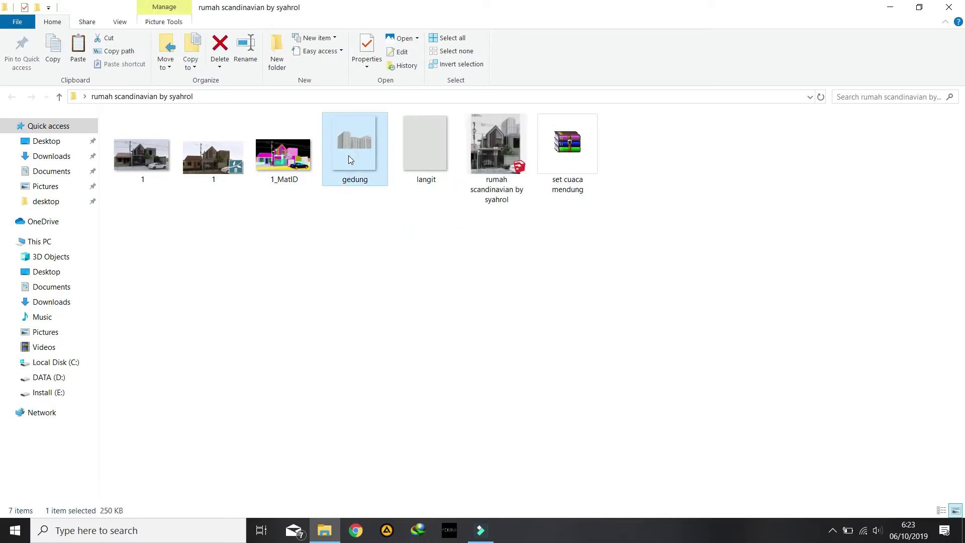
double_click(424, 156)
Open the rendered image 1 in Photoshop, dismiss the Selective Tool window and activate the Move tool.
right_click(143, 166)
mouse_move(292, 303)
click(343, 318)
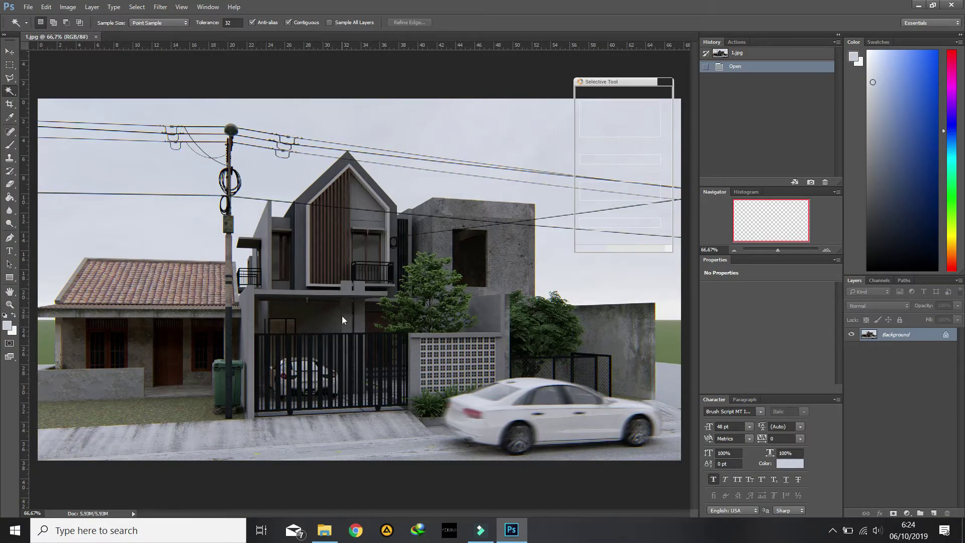
click(668, 81)
click(9, 52)
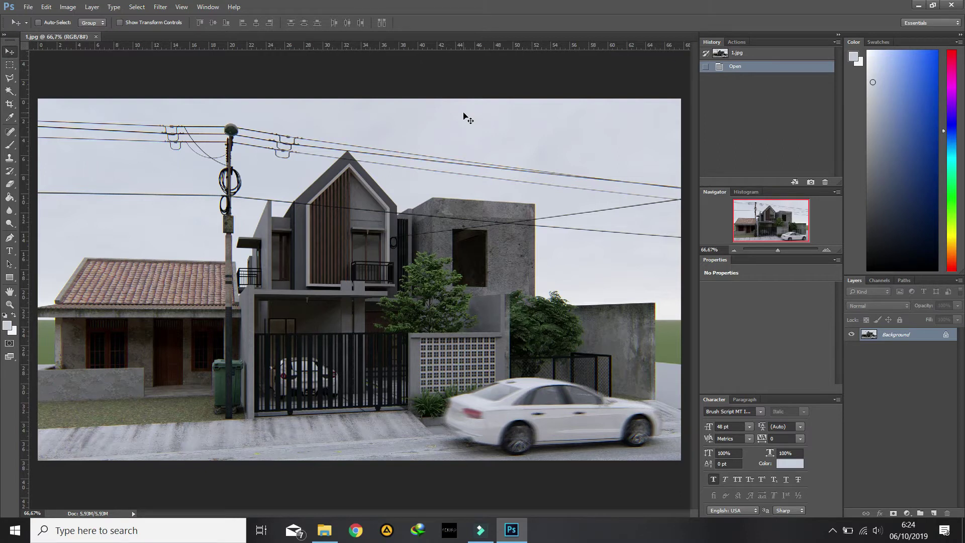
Open the 1_MatID, gedung and langit images together in Photoshop.
key(ctrl+o)
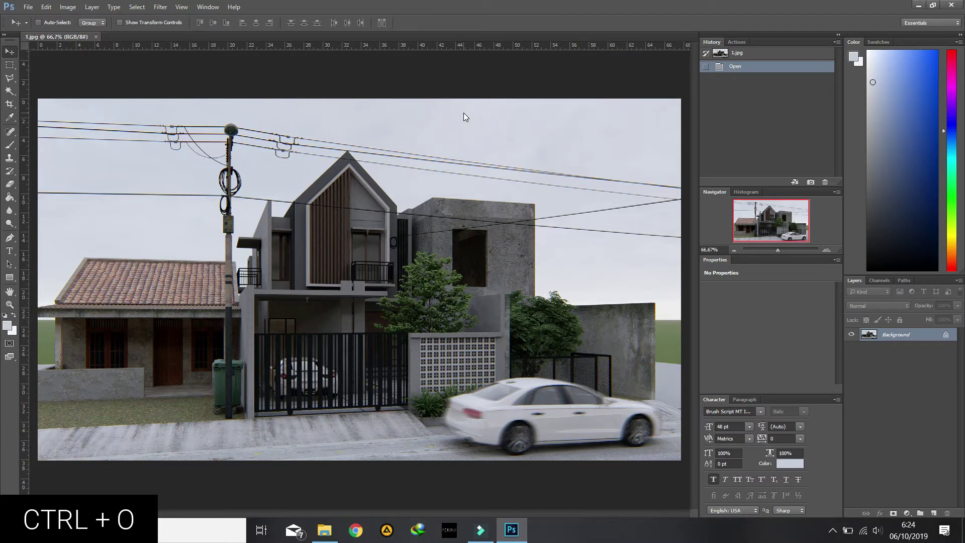
click(632, 176)
ctrl+click(702, 174)
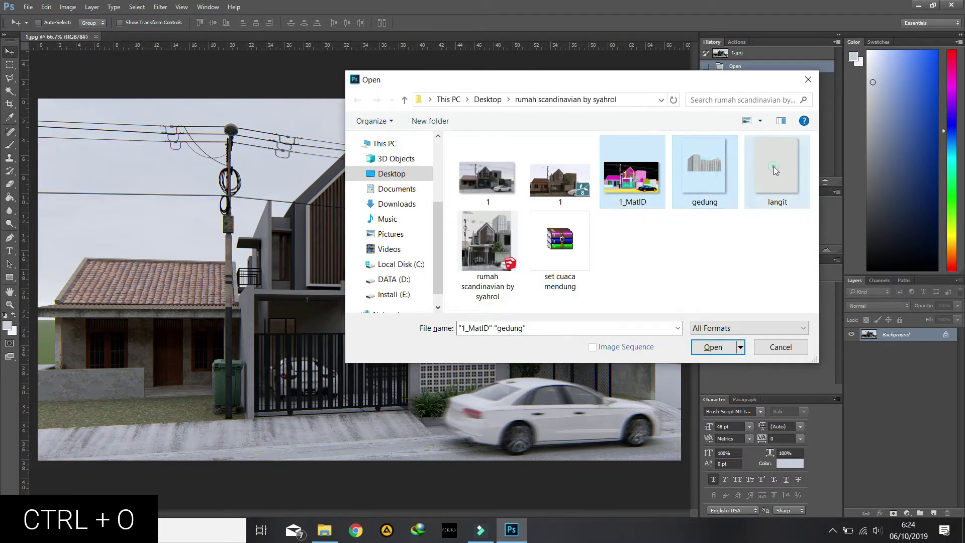
ctrl+click(773, 167)
click(707, 347)
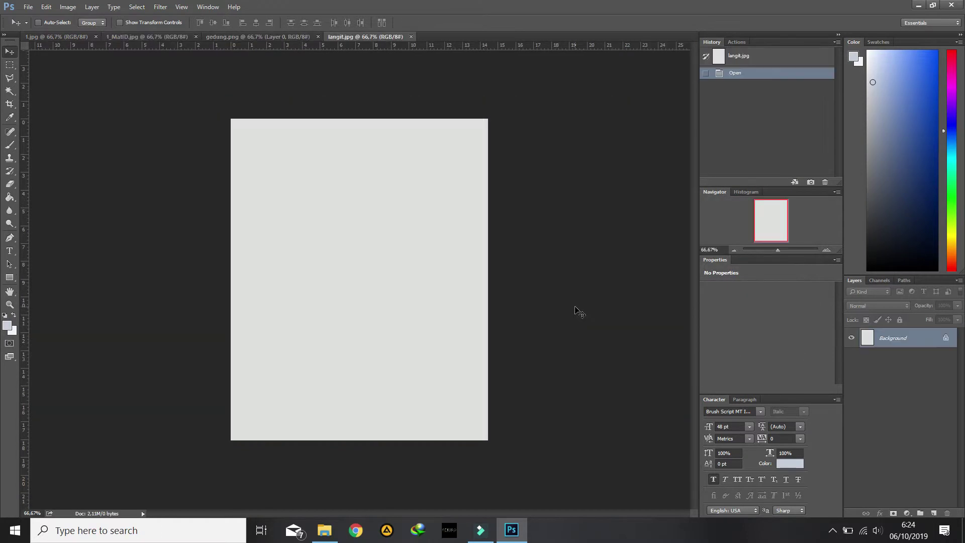
Bring the 1_MatID image into 1.jpg as a layer aligned over the render, and compare it by toggling its visibility.
click(161, 37)
mouse_move(354, 233)
mouse_down()
mouse_move(71, 37)
mouse_move(243, 186)
mouse_move(350, 241)
mouse_up()
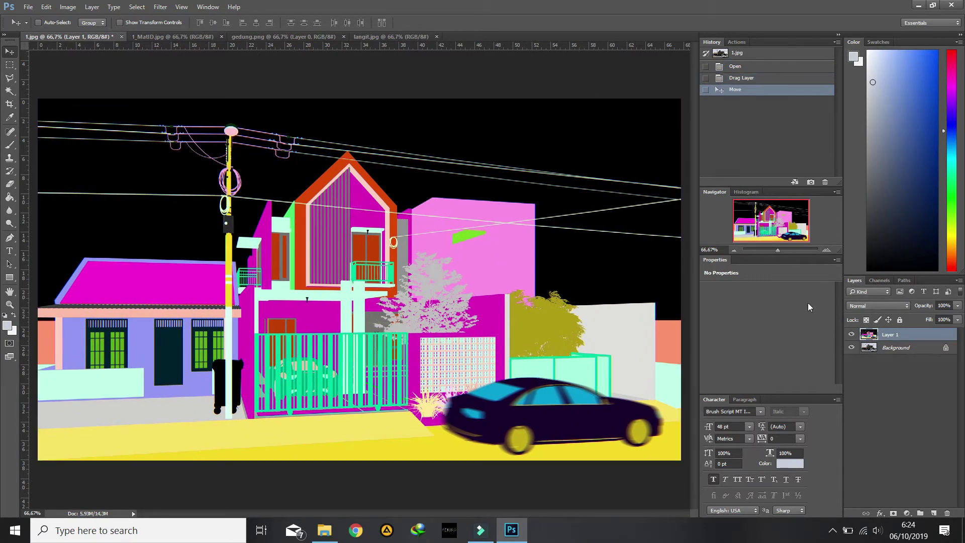
click(851, 334)
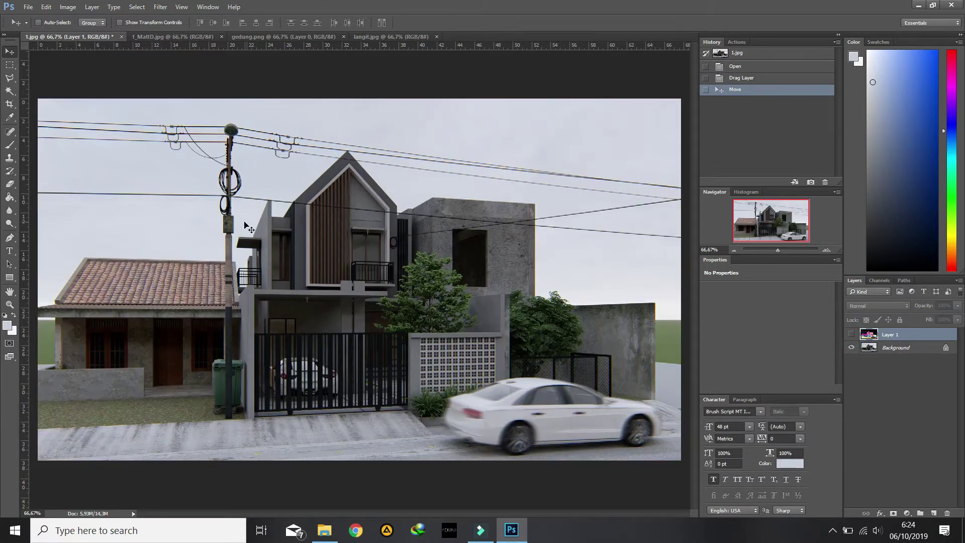
click(850, 334)
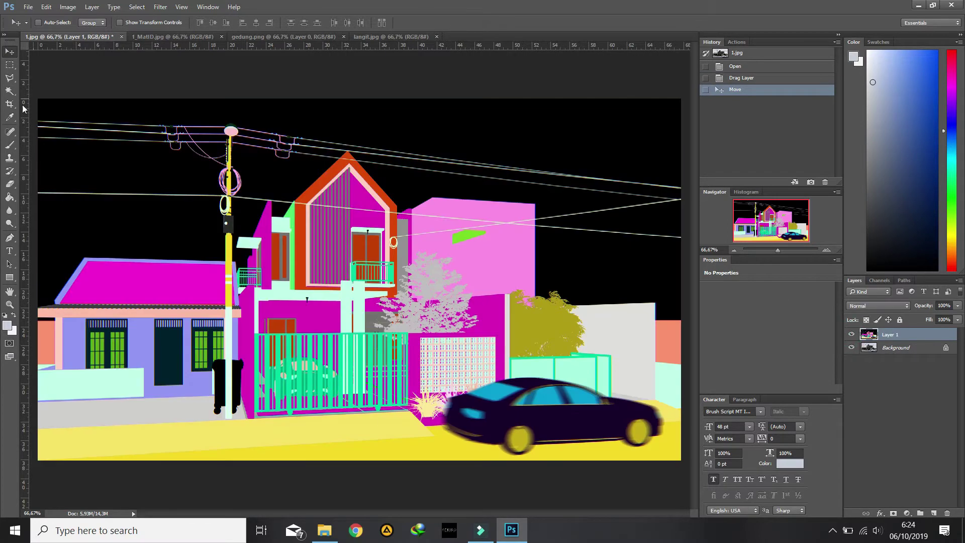
Select the black sky above the power lines with the Magic Wand and add the gaps between the upper cables.
click(9, 89)
alt+scroll(307, 129, up, 5)
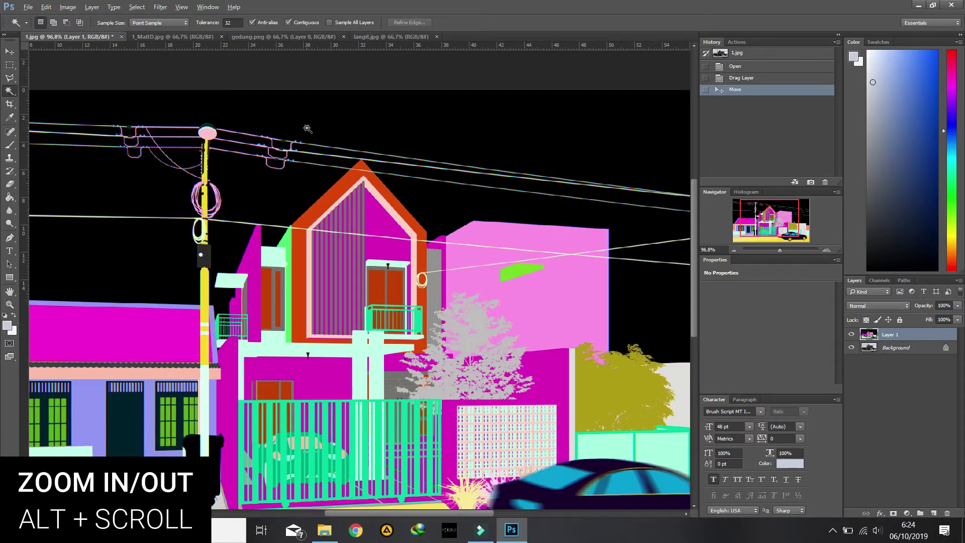
click(387, 129)
click(202, 144)
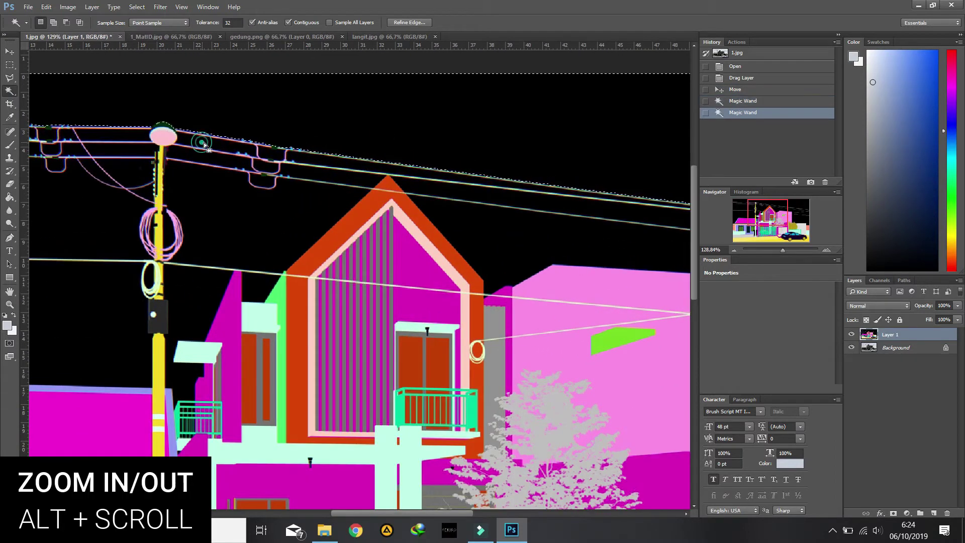
click(276, 132)
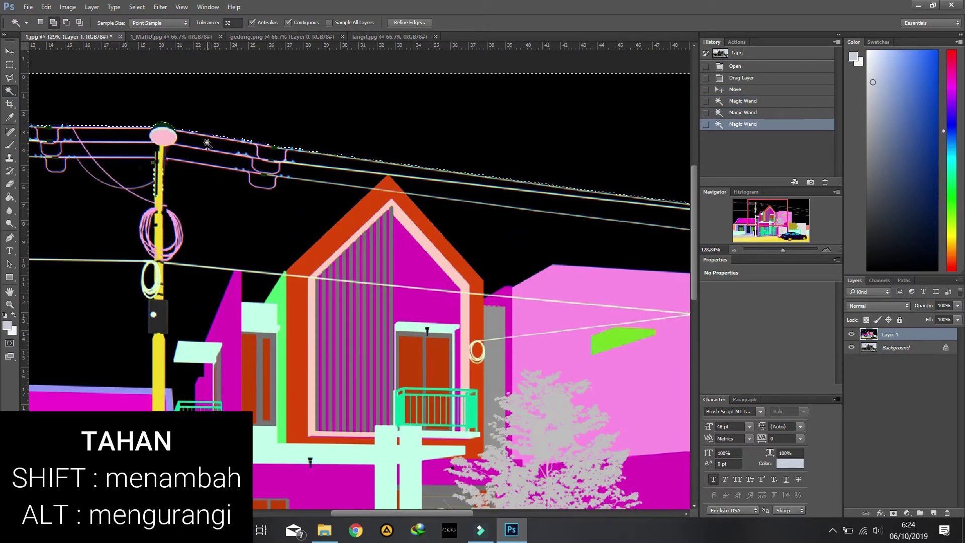
click(207, 144)
click(275, 151)
click(281, 159)
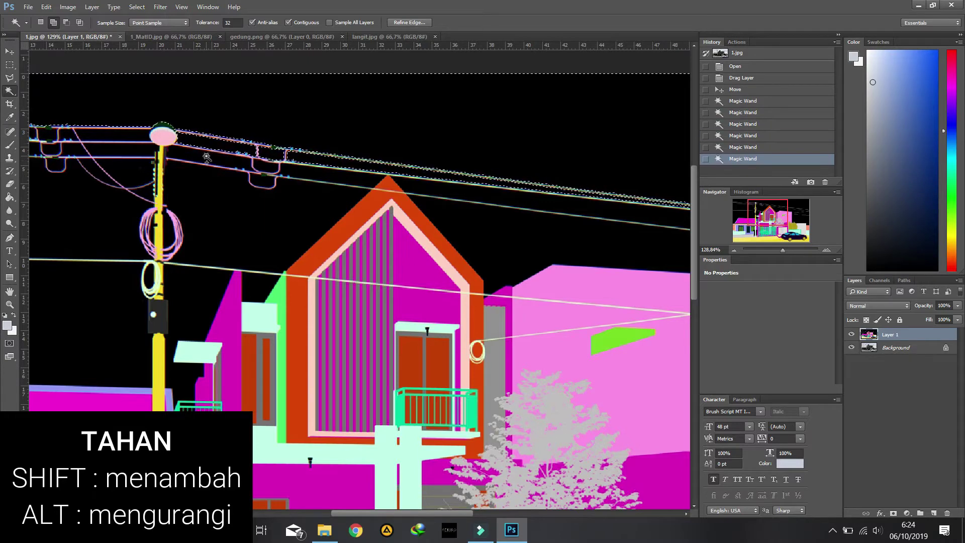
Add the gaps between the lower cables, the sky behind the house and the areas around the utility pole to the selection.
click(207, 157)
click(261, 178)
click(318, 172)
click(285, 200)
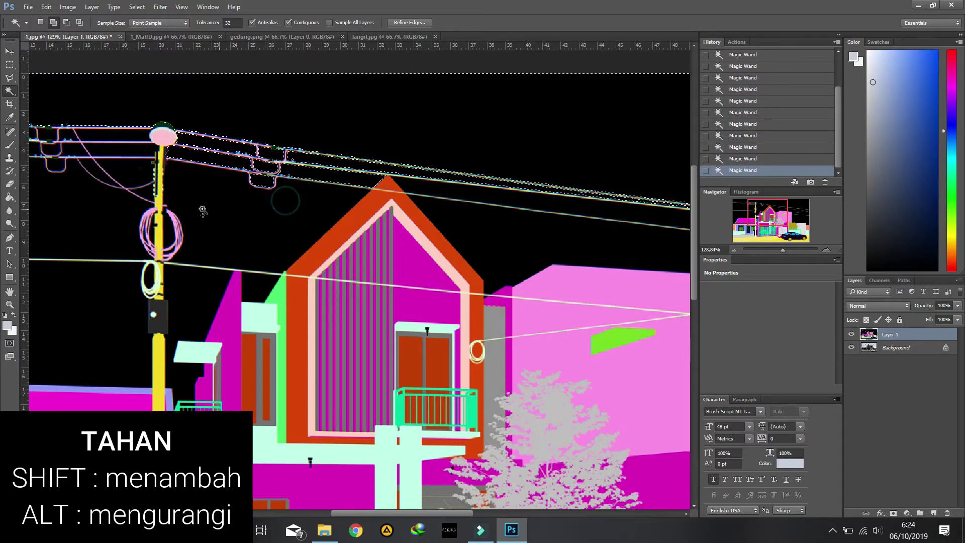
click(480, 234)
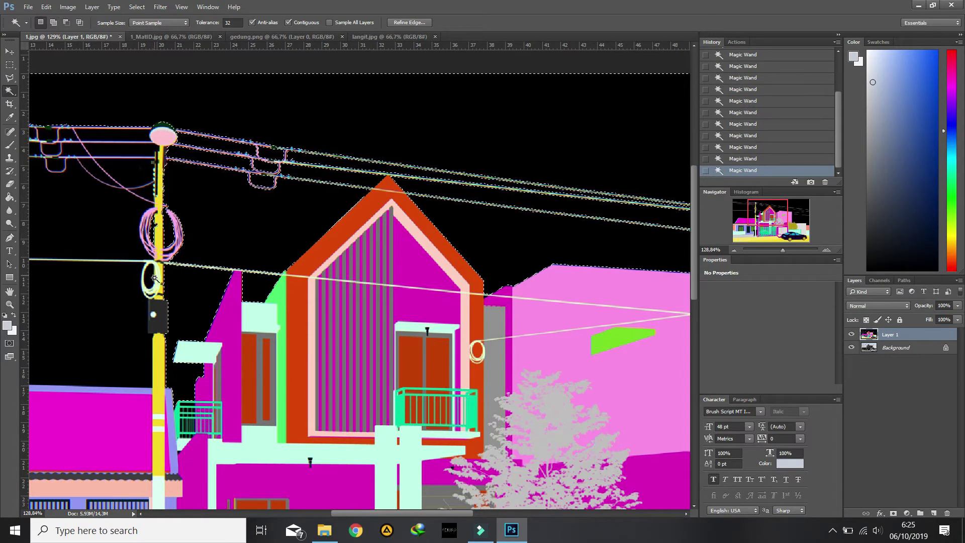
key(shift)
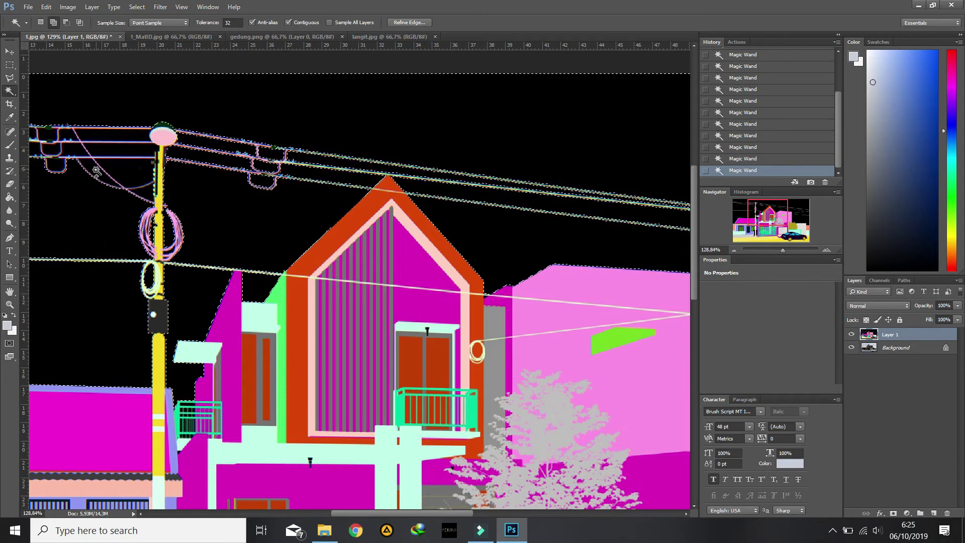
click(123, 166)
click(111, 146)
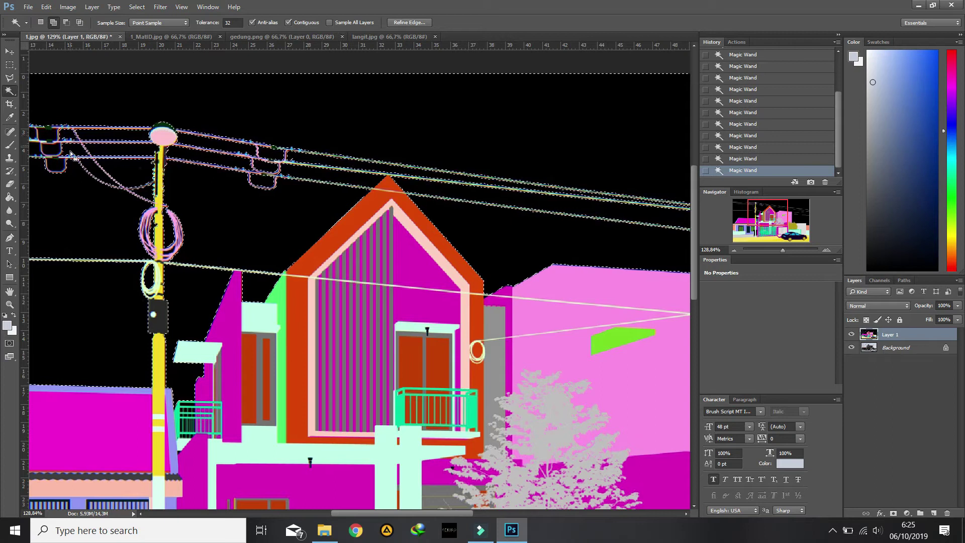
scroll(470, 210, down, 4)
scroll(534, 156, up, 3)
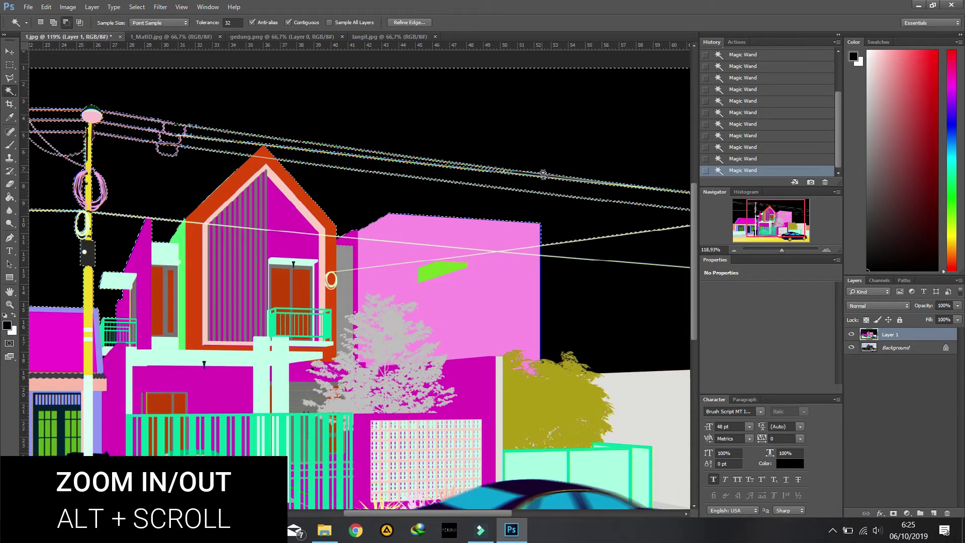
scroll(543, 182, down, 4)
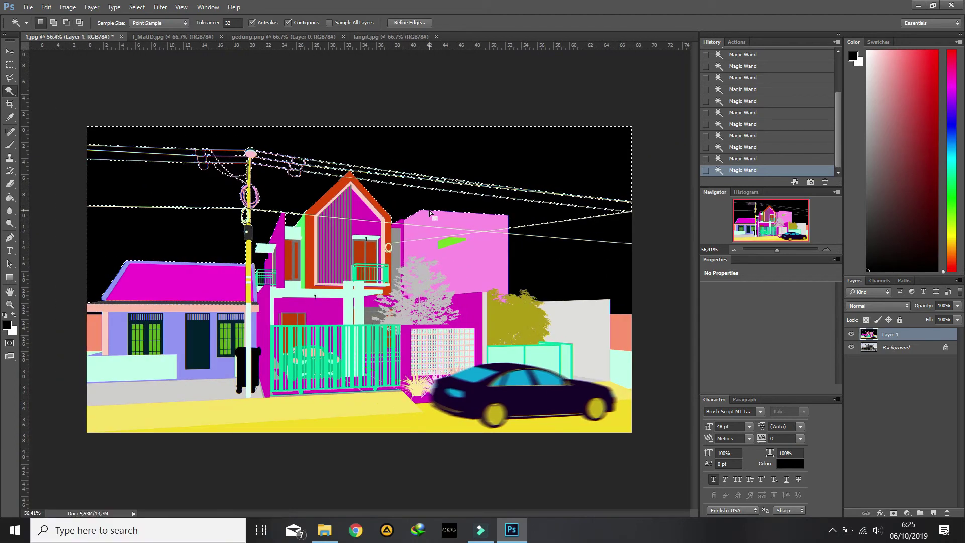
Hide the material ID layer, convert the Background to a regular layer and duplicate it, keeping the original hidden.
click(852, 335)
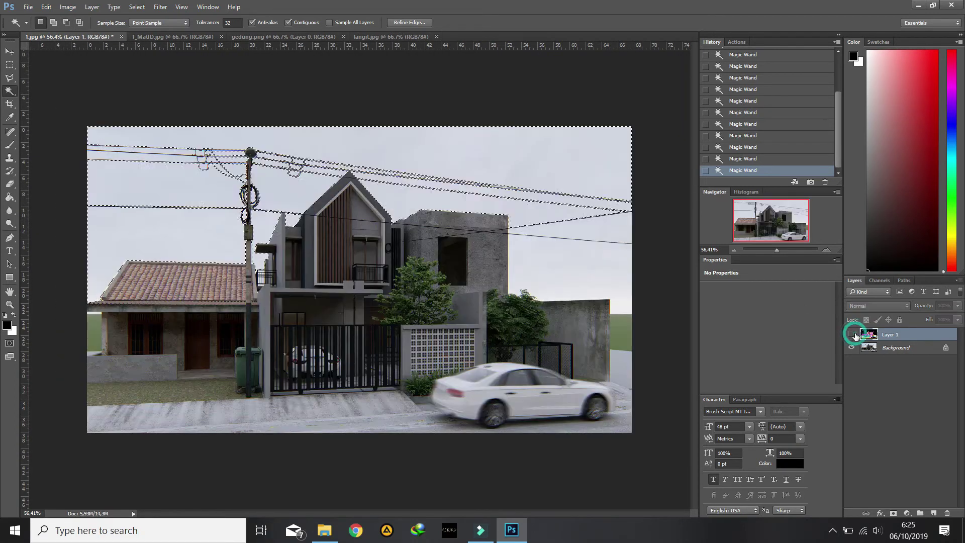
click(886, 348)
click(945, 350)
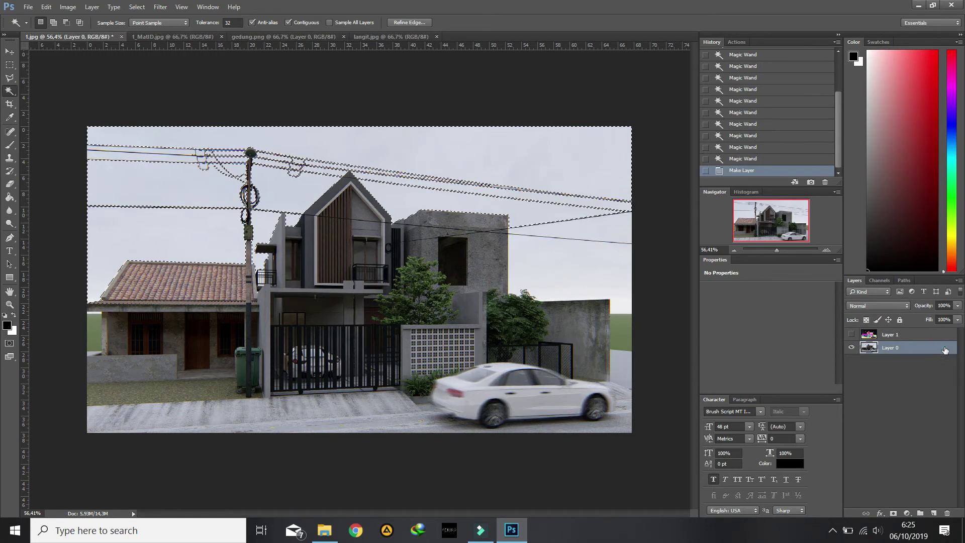
drag(868, 348, 933, 516)
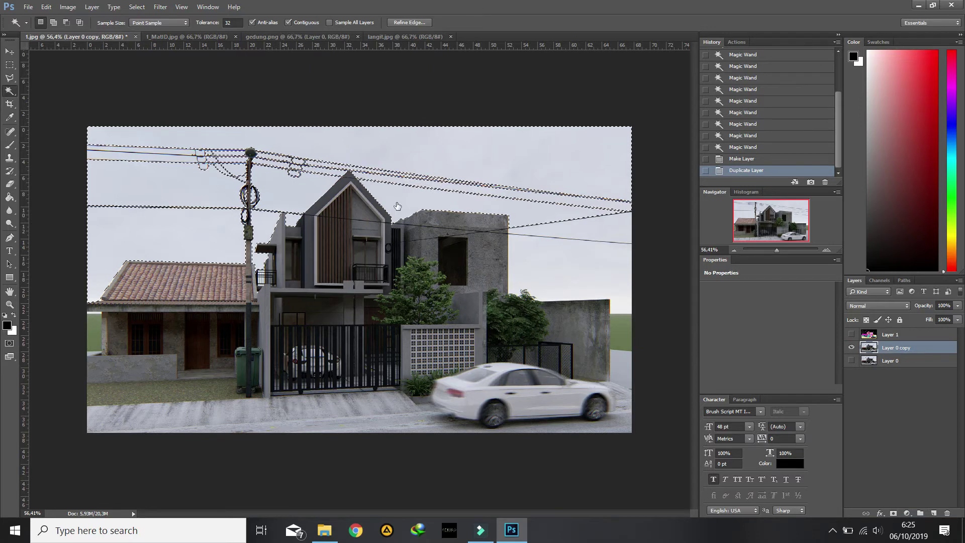
Clear the selected sky from Layer 0 copy, deselect, and delete the material ID layer.
key(Delete)
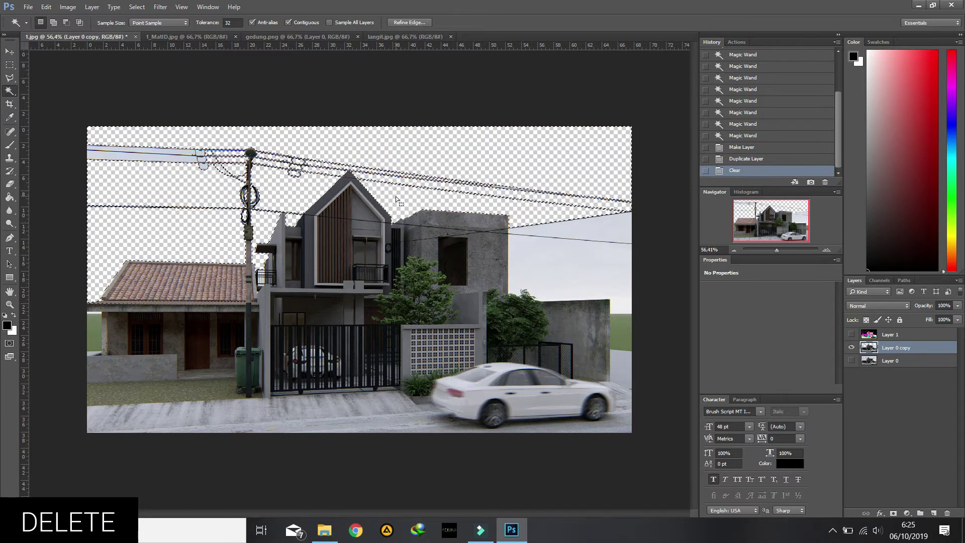
key(ctrl+d)
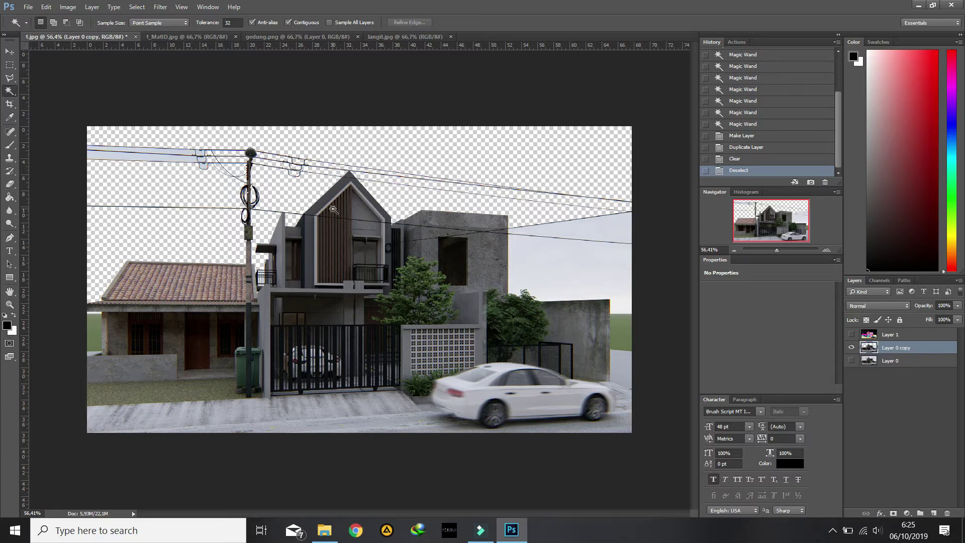
click(897, 335)
key(Delete)
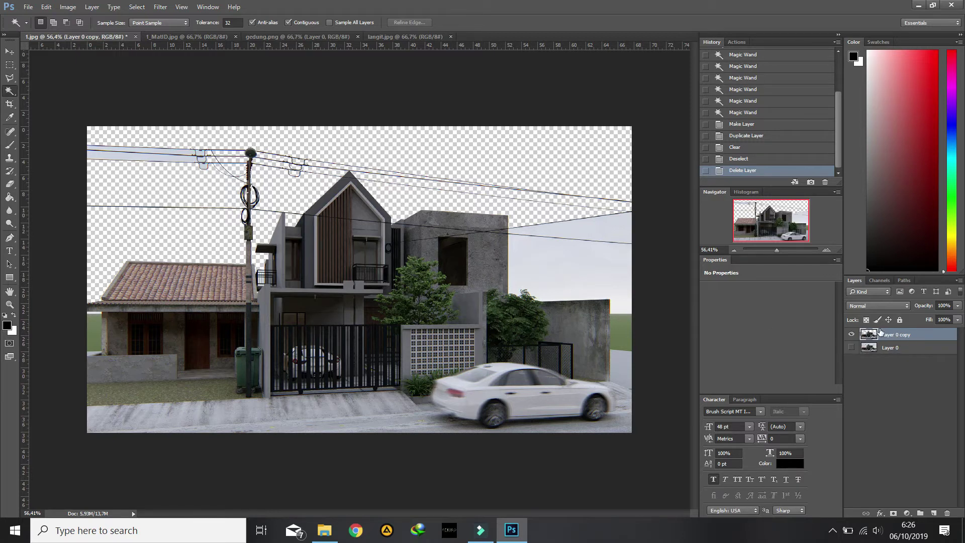
click(851, 347)
Crop the image to a 768 by 960 ratio framed on the two-storey house.
click(10, 104)
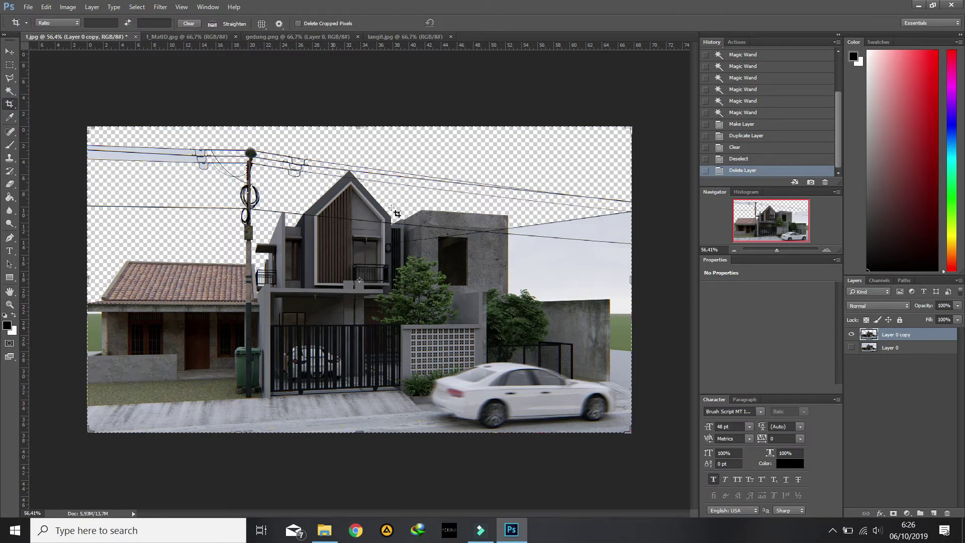
click(94, 24)
text(7)
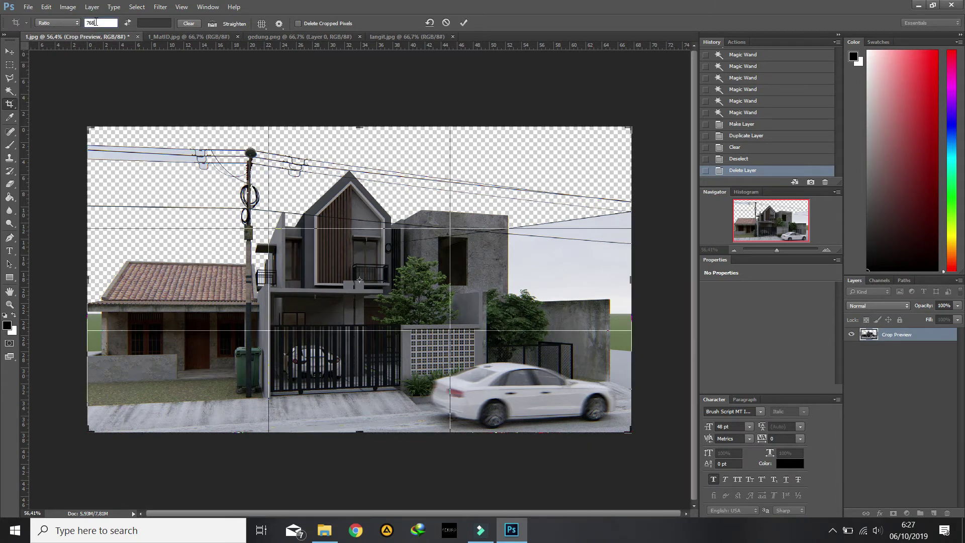
text(68)
click(155, 22)
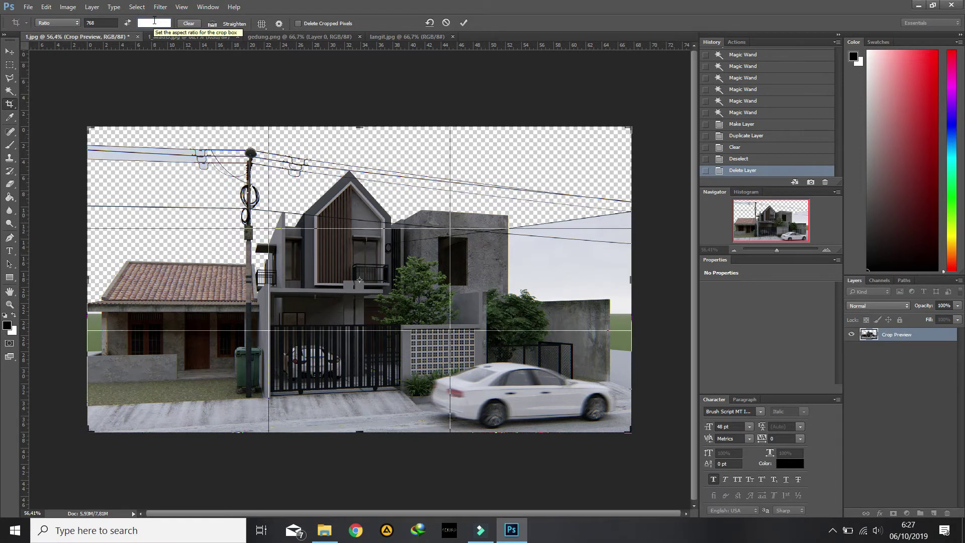
text(960)
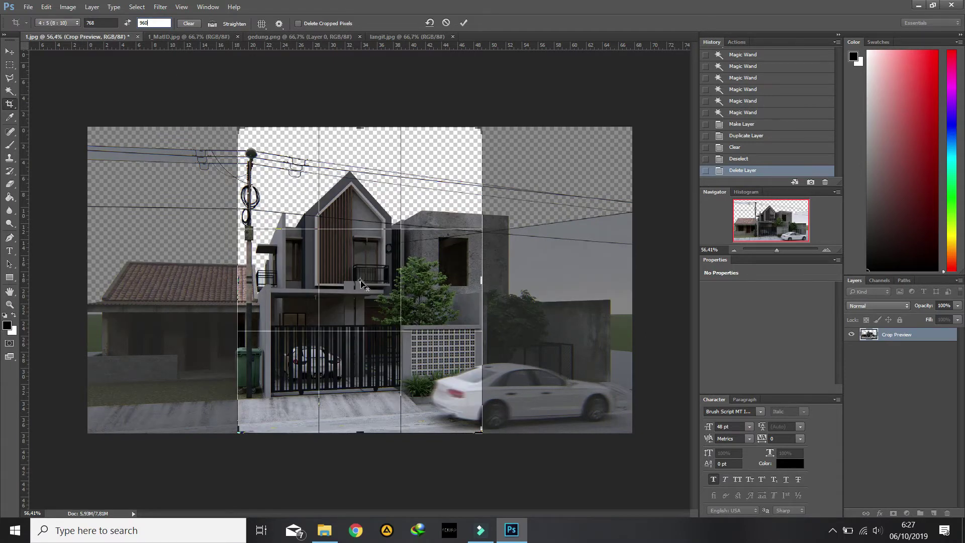
drag(364, 284, 400, 281)
key(Return)
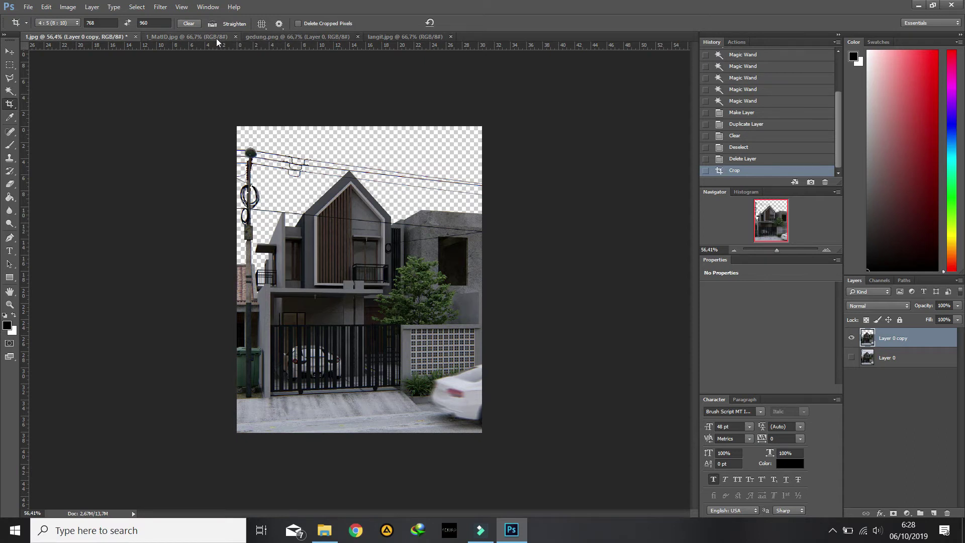
Close the 1_MatID document and bring the langit image into 1.jpg as a layer aligned to the canvas's upper-left corner.
click(261, 37)
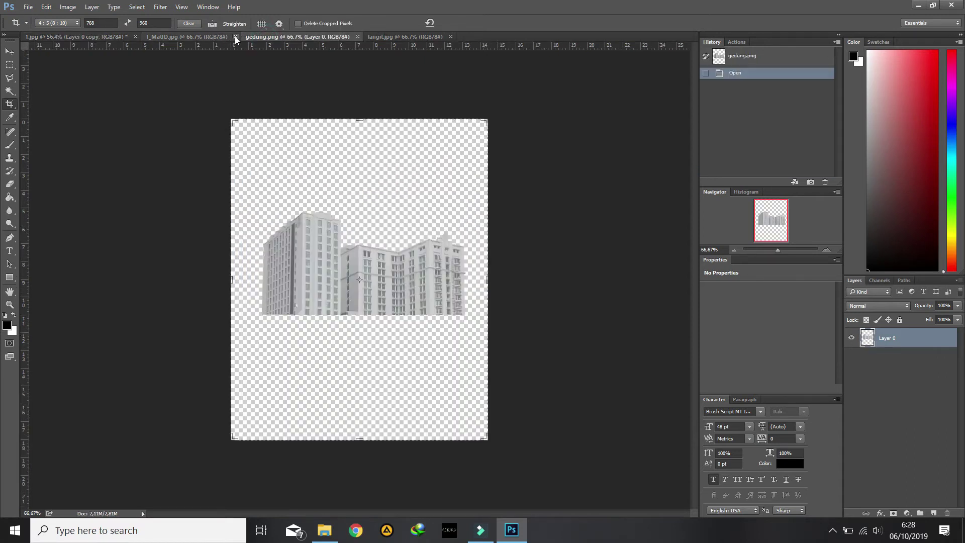
click(235, 37)
key(v)
click(308, 39)
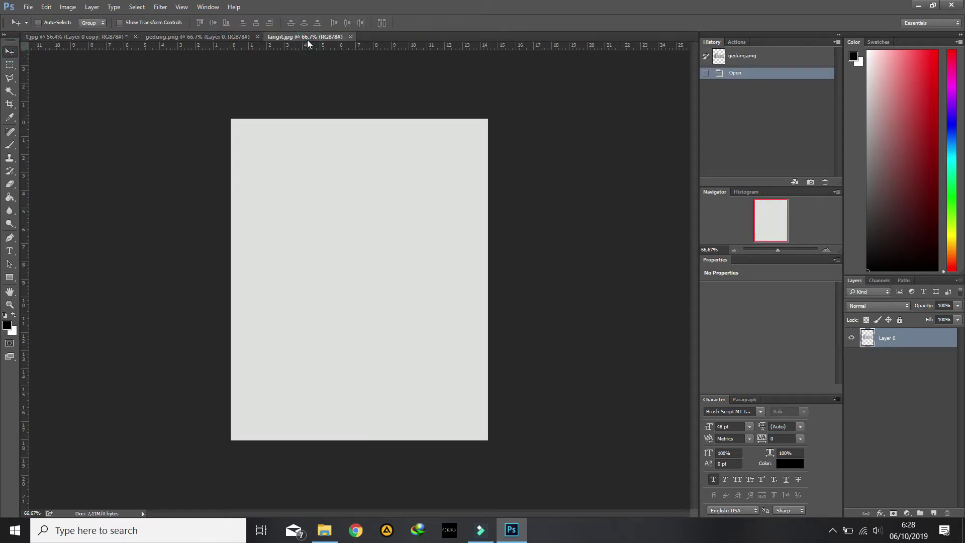
mouse_move(315, 259)
mouse_down()
mouse_move(166, 50)
mouse_move(218, 115)
mouse_move(340, 218)
mouse_move(325, 260)
mouse_move(309, 252)
mouse_up()
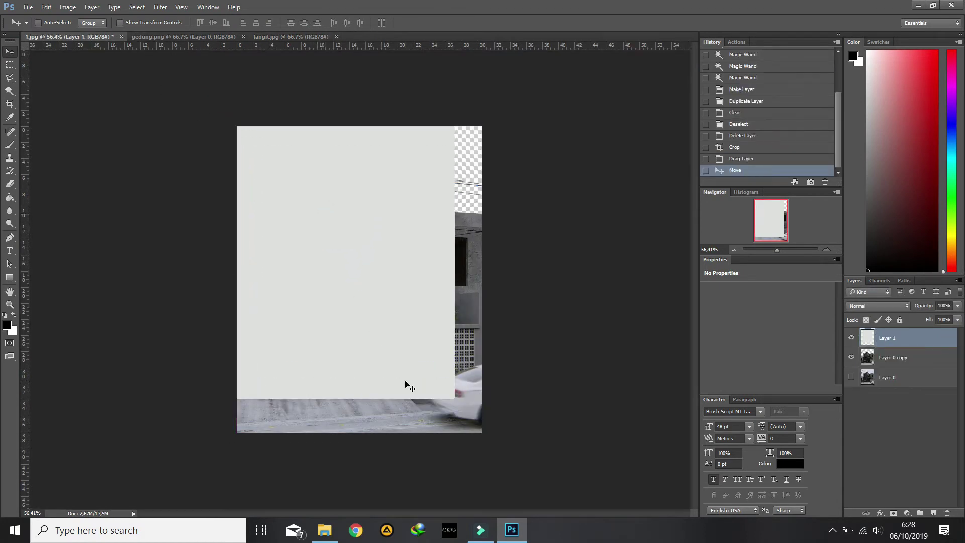
Scale the sky layer to cover the whole canvas and place it beneath Layer 0 copy.
key(ctrl+t)
drag(455, 405, 481, 433)
key(Return)
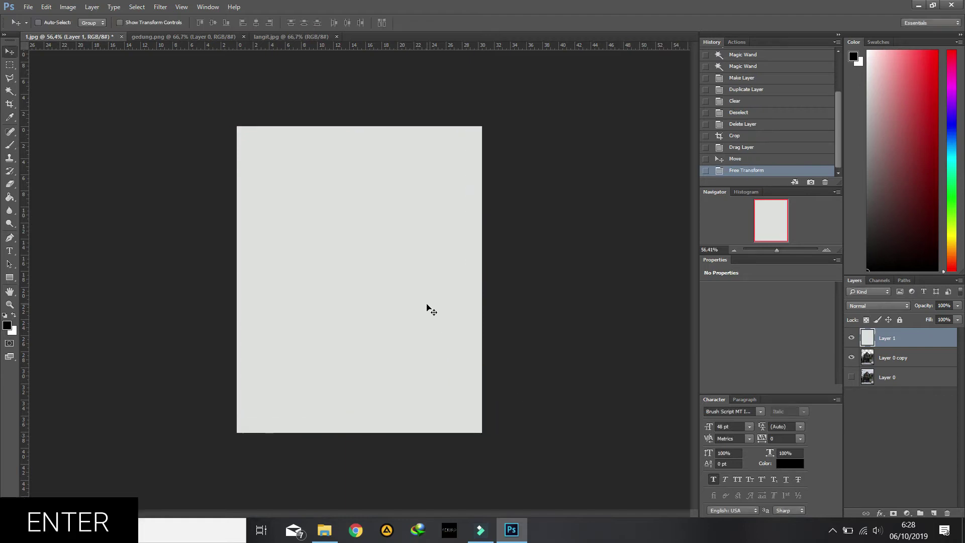
drag(917, 338, 907, 365)
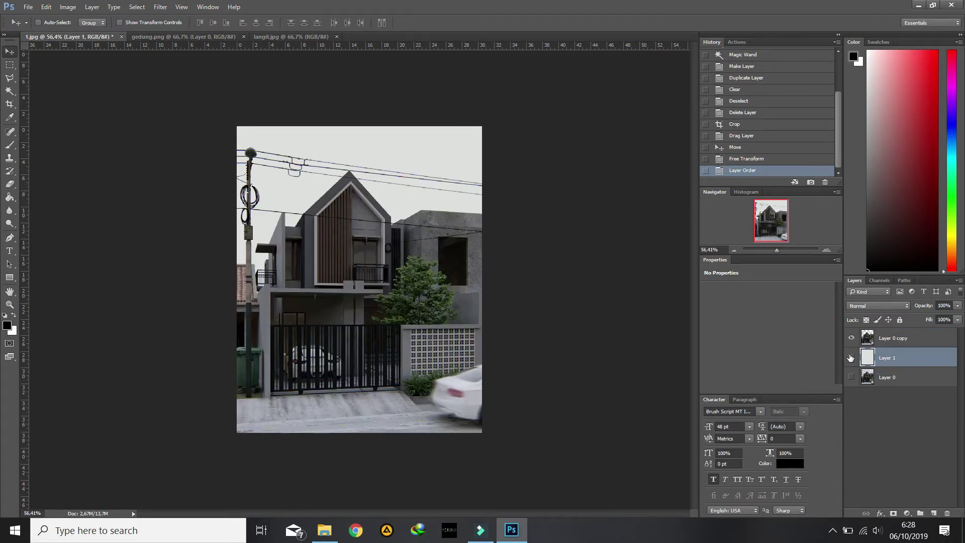
Bring the gedung buildings into 1.jpg above the sky layer, positioned behind the house's right side.
click(221, 37)
drag(329, 276, 438, 152)
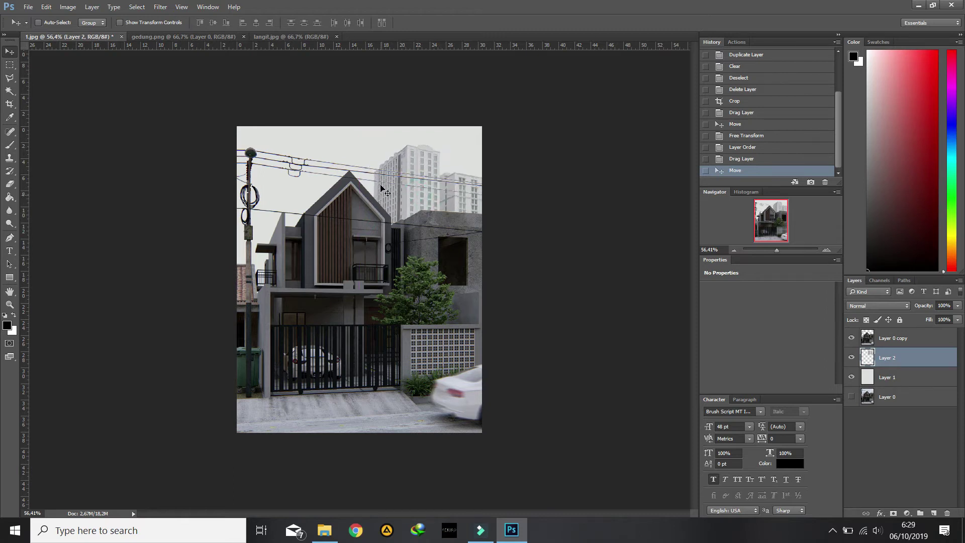
Open the Camera Raw Filter on Layer 0 copy and set Exposure to +0,55 and Contrast to -10.
click(924, 344)
click(161, 7)
click(192, 71)
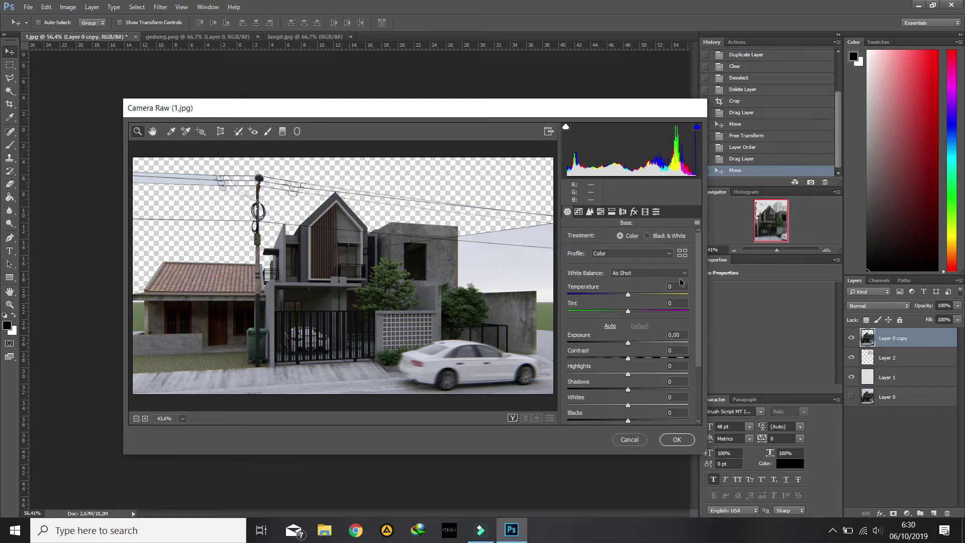
scroll(698, 289, down, 3)
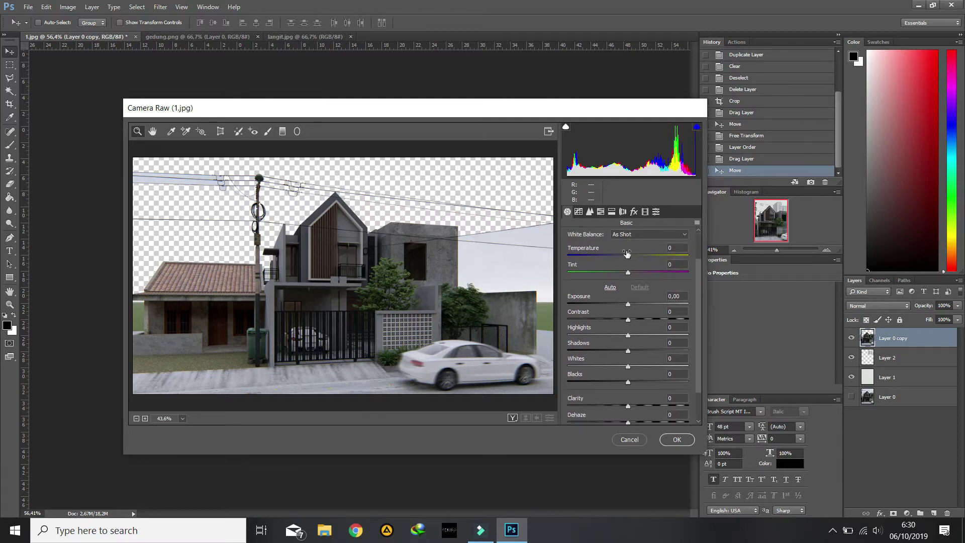
click(675, 295)
key(BackSpace)
text(55)
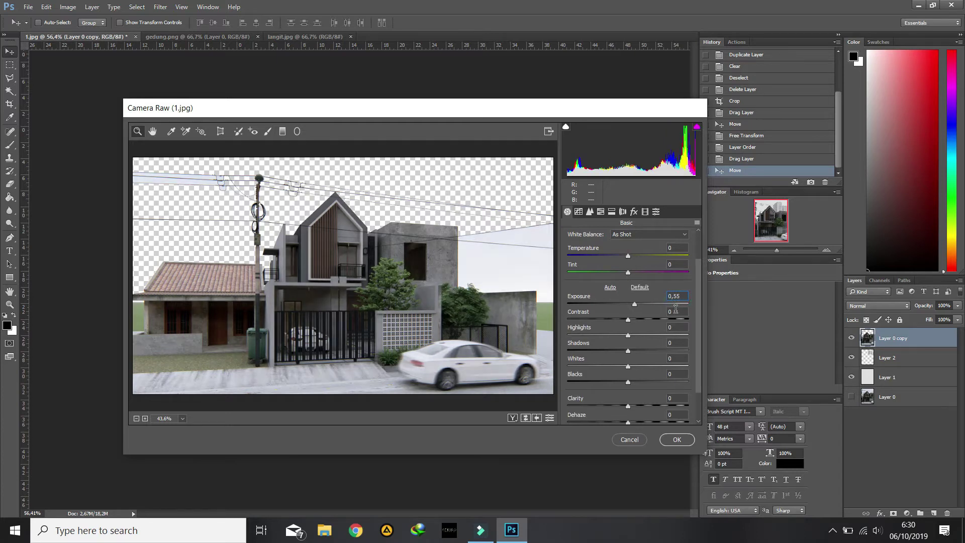
click(675, 310)
text(-10)
Set Highlights to +46, Shadows to -10 and Whites to +55 in Camera Raw.
click(669, 327)
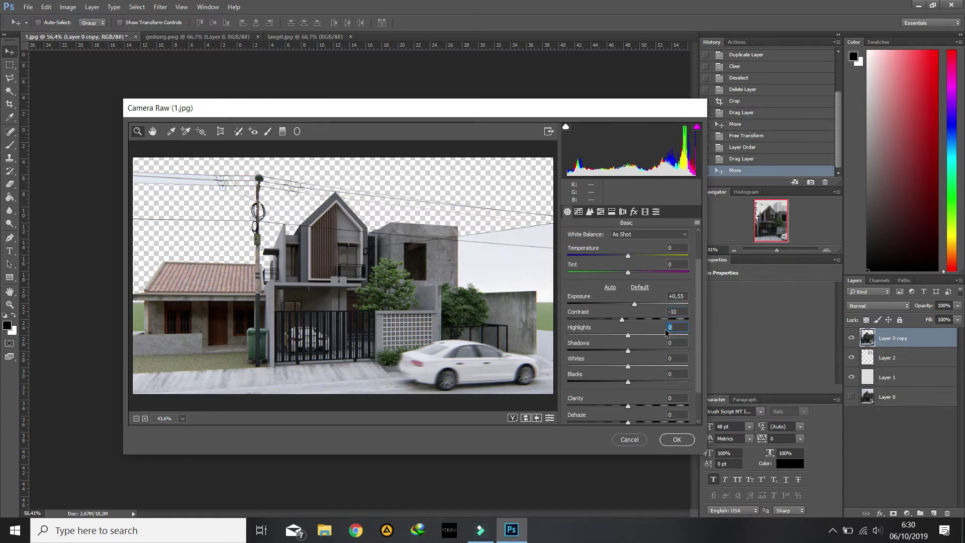
text(46)
click(672, 342)
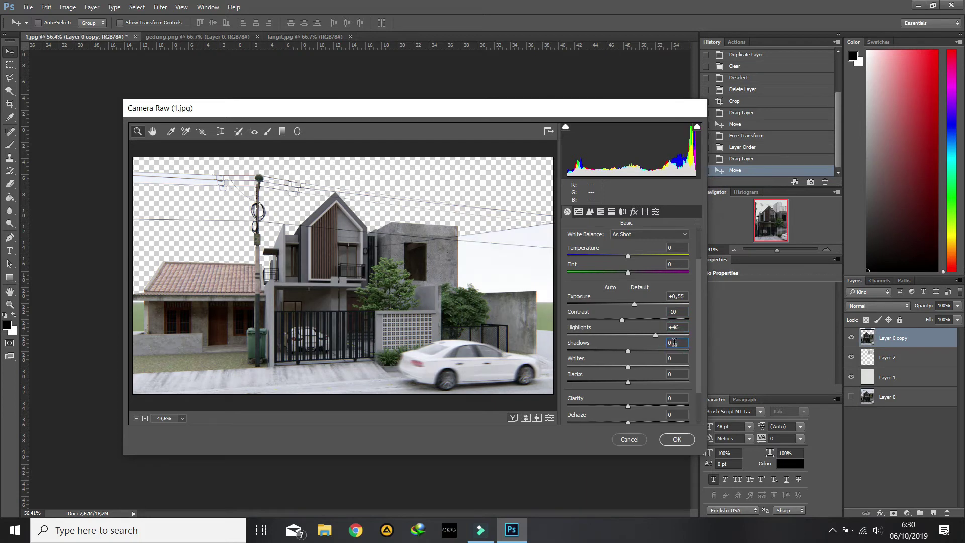
double_click(667, 342)
text(-10)
text(55)
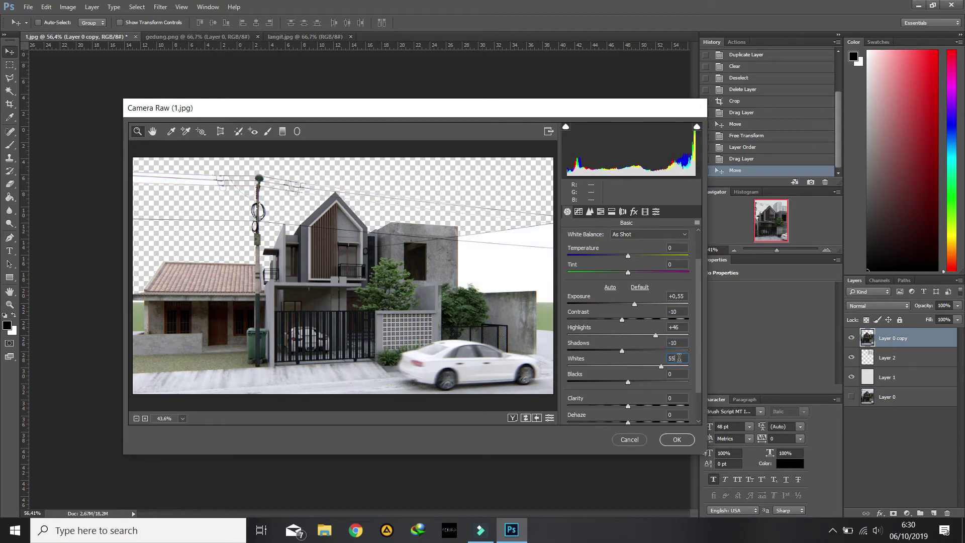
Set Blacks to -17 and Dehaze to -3 in Camera Raw.
double_click(669, 373)
text(-17)
scroll(698, 372, down, 2)
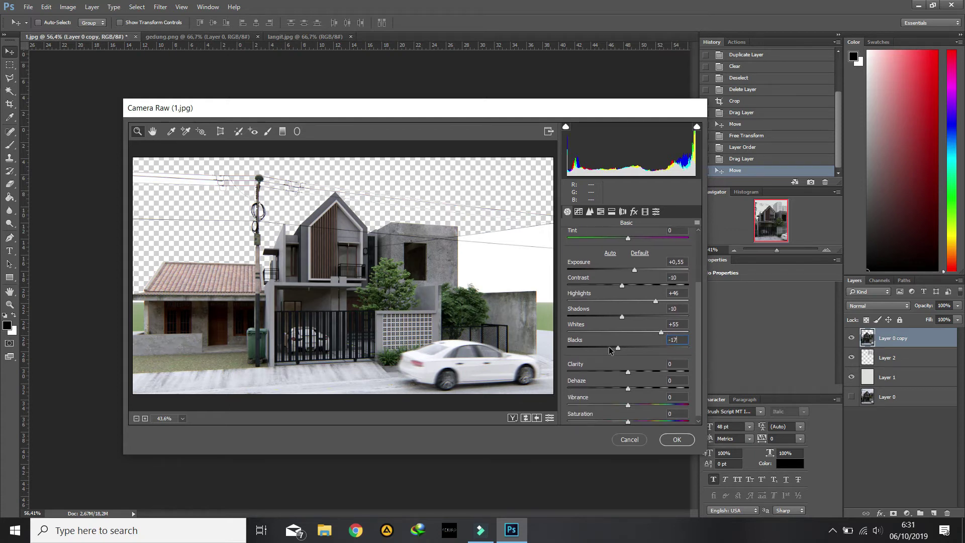
double_click(671, 380)
text(-3)
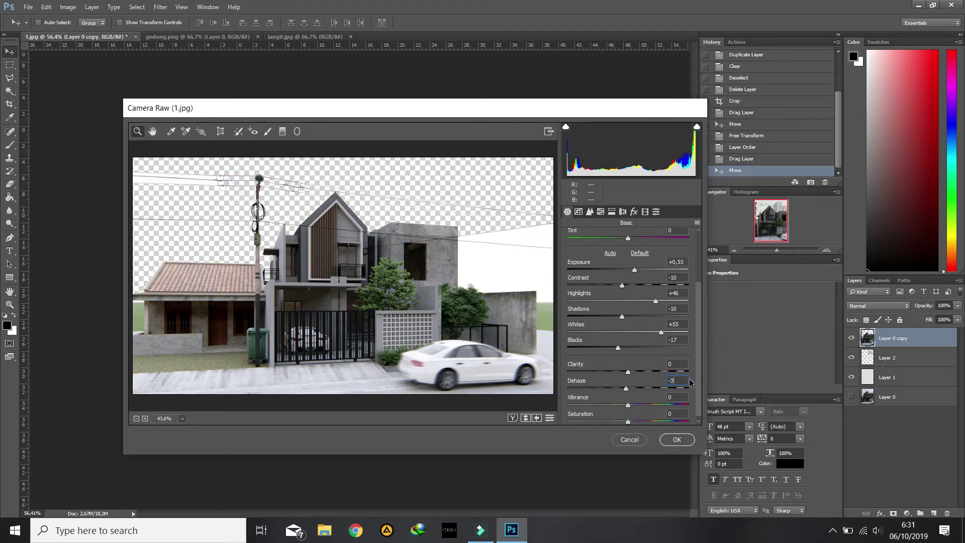
Set Dehaze to -17, Vibrance to -3 and Saturation to -13 in Camera Raw.
text(-17)
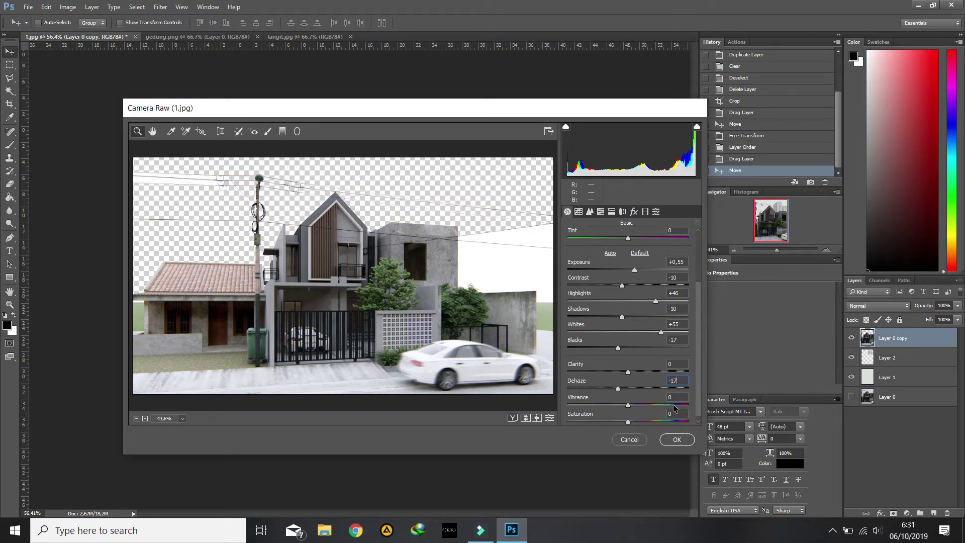
scroll(685, 390, down, 1)
click(676, 391)
text(-13)
key(BackSpace)
key(BackSpace)
text(3)
click(674, 408)
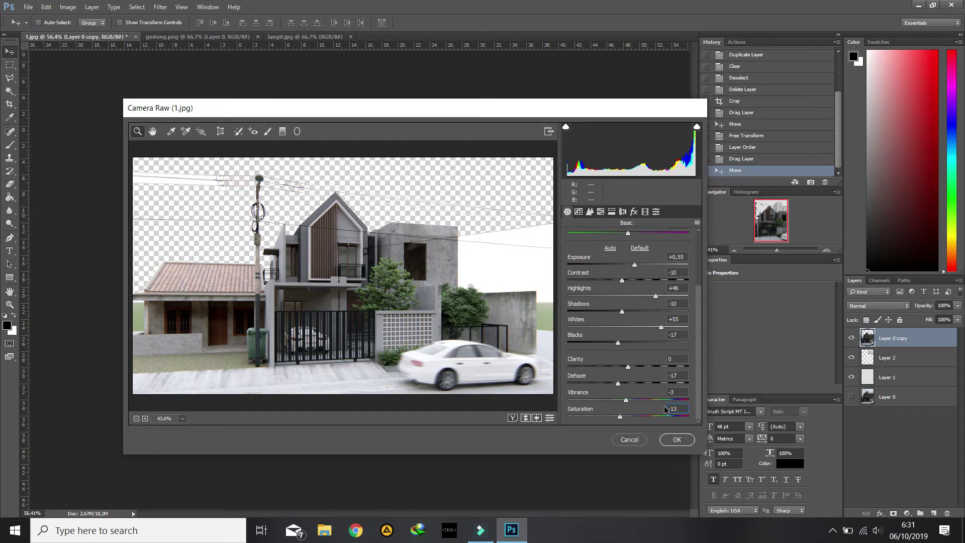
text(-13)
Set the sharpening Amount to 30 in the Detail settings and apply the Camera Raw filter.
click(694, 340)
scroll(694, 340, up, 3)
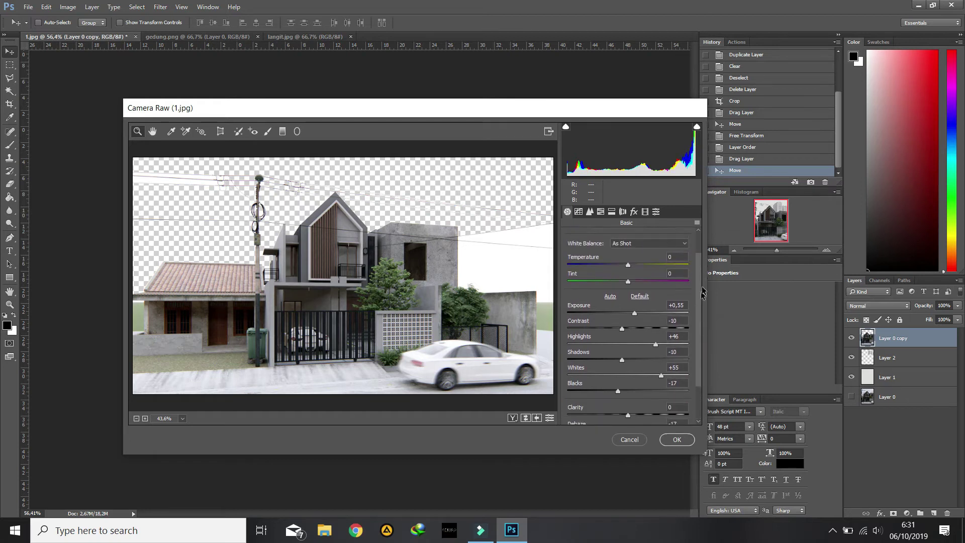
click(589, 212)
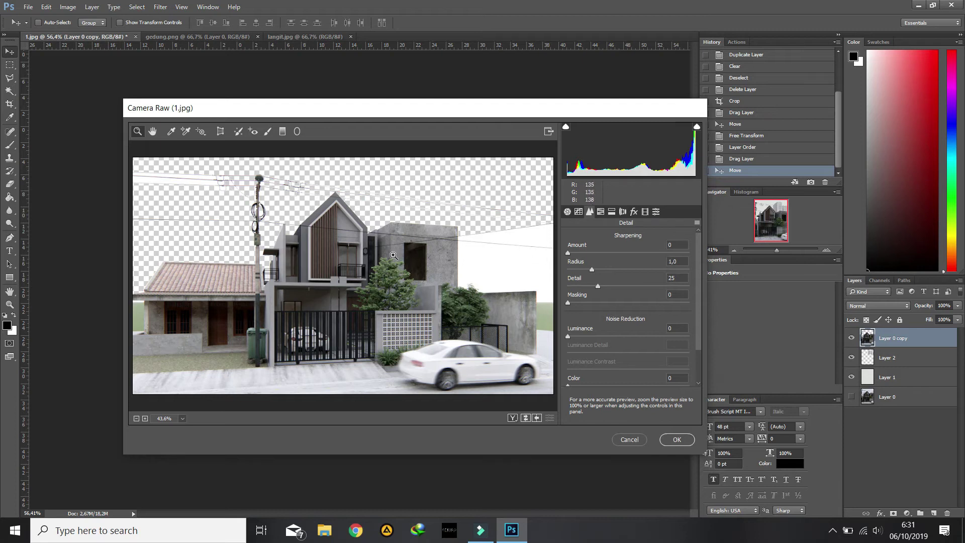
drag(567, 253, 576, 252)
click(677, 244)
text(30)
click(677, 440)
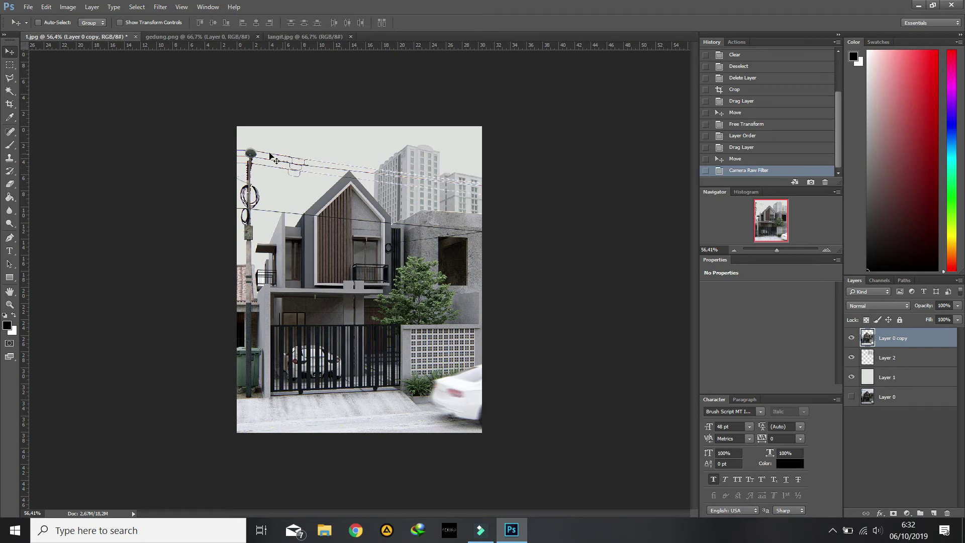
Show Layer 0, load the outline of Layer 0 copy as an inverted selection, clear that area from Layer 0 and deselect.
click(851, 397)
click(887, 398)
click(867, 340)
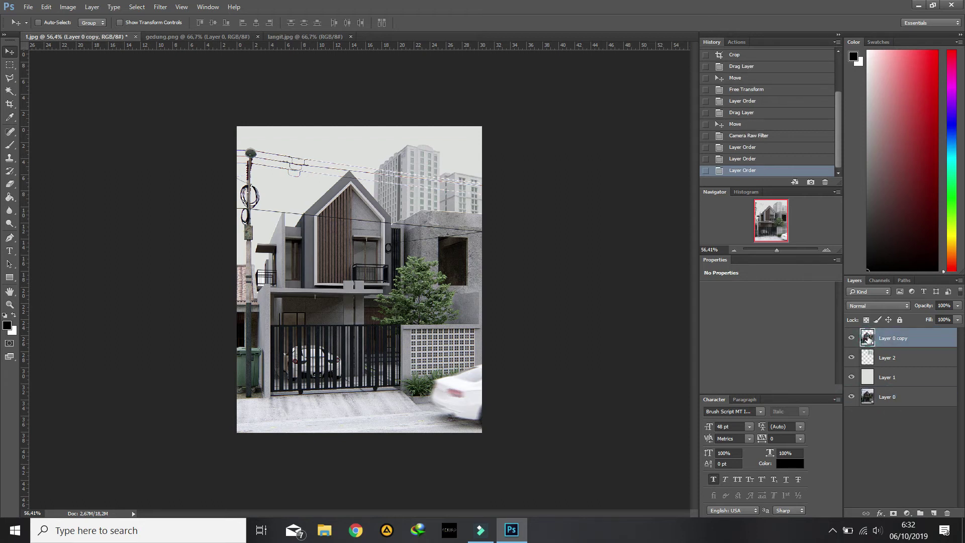
ctrl+click(868, 339)
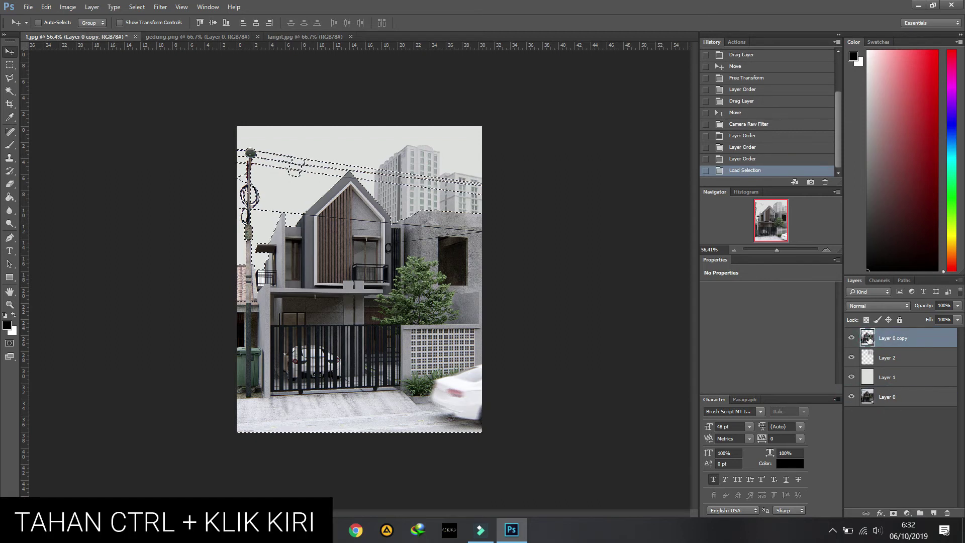
click(9, 79)
right_click(349, 196)
click(366, 211)
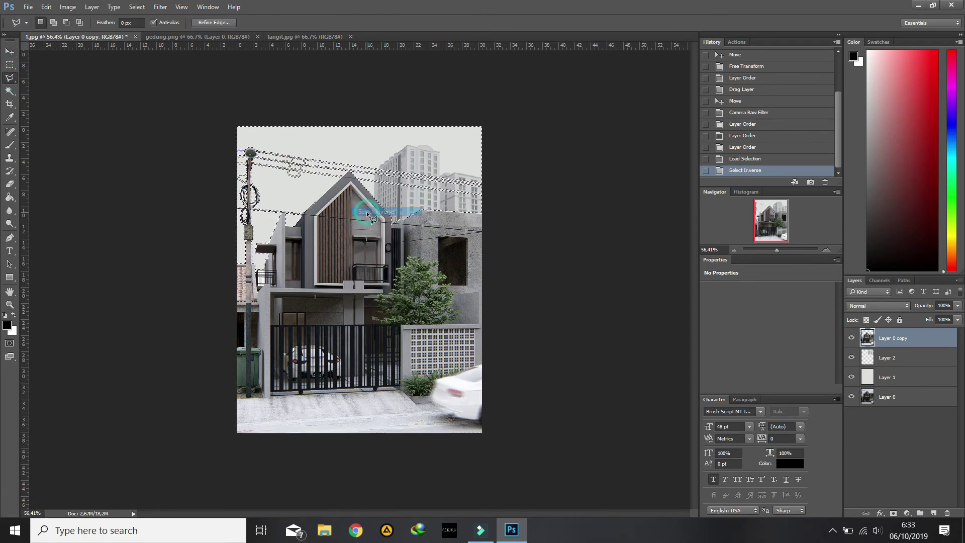
click(887, 399)
key(Delete)
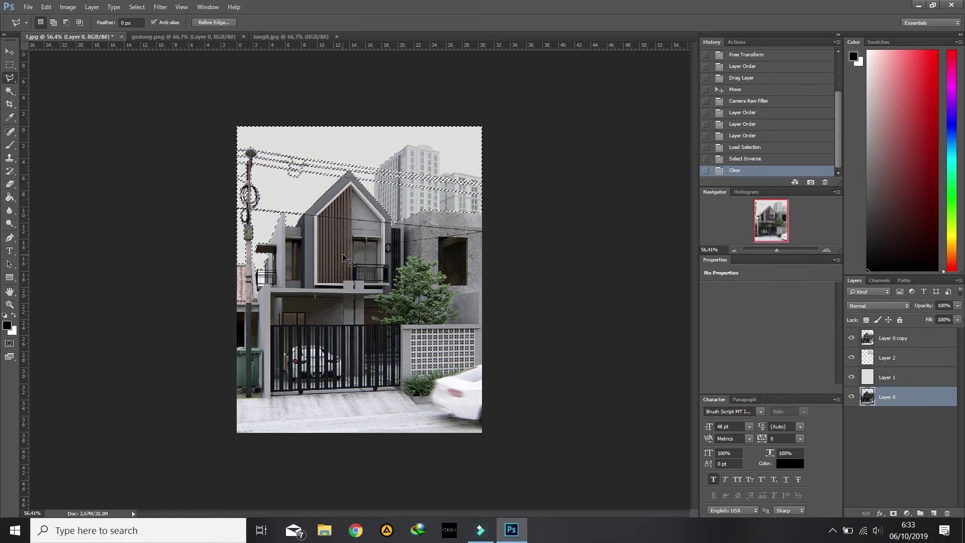
key(ctrl+d)
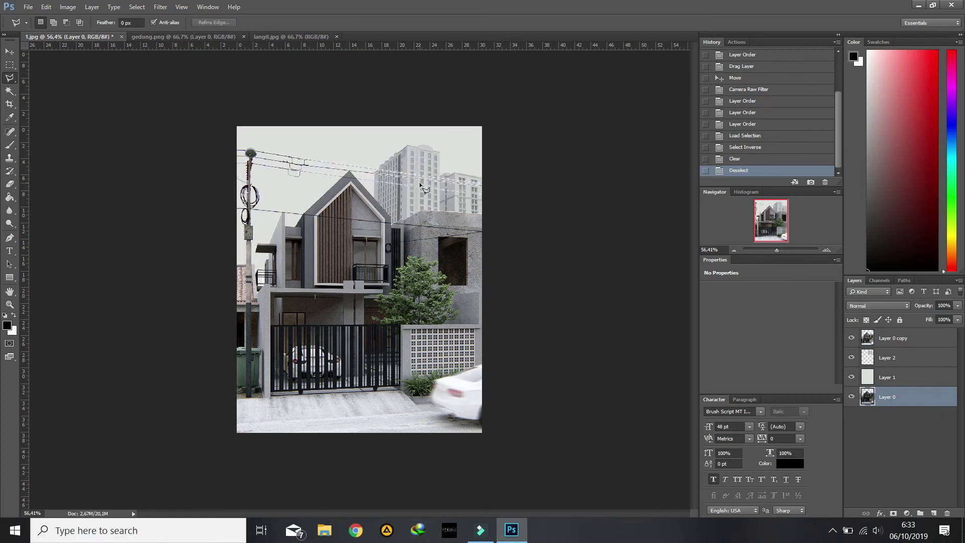
Erase the cables crossing the background towers on Layer 0 copy with the Eraser at 100% opacity.
click(892, 339)
click(9, 183)
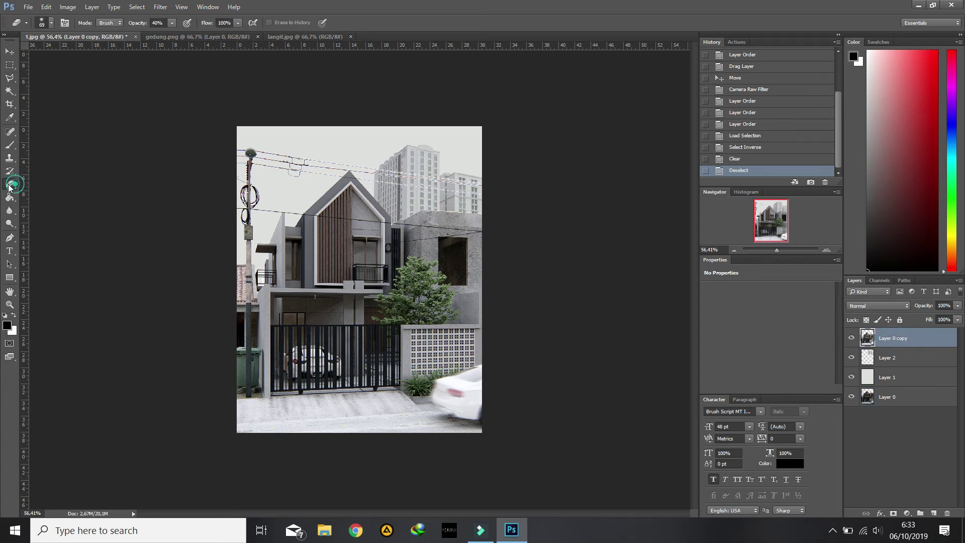
drag(173, 35, 204, 34)
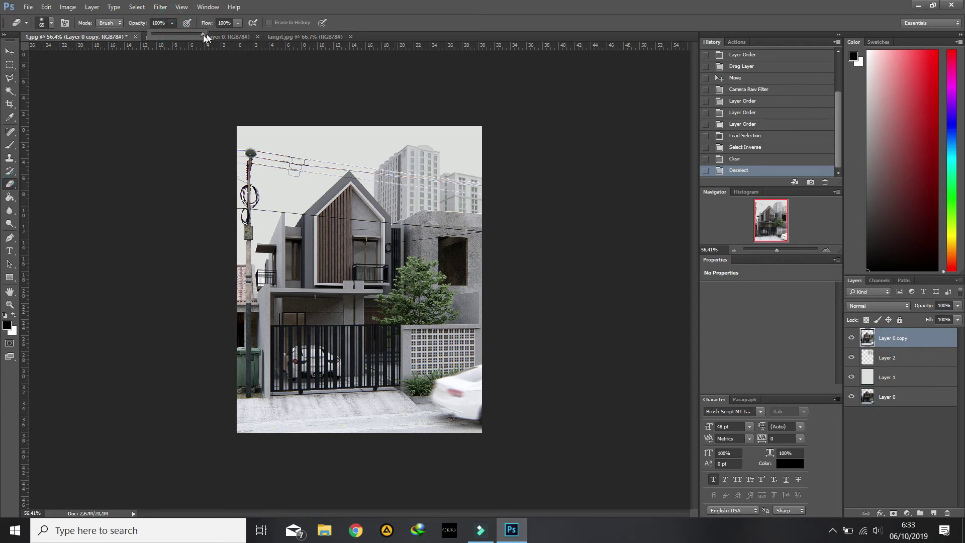
click(53, 22)
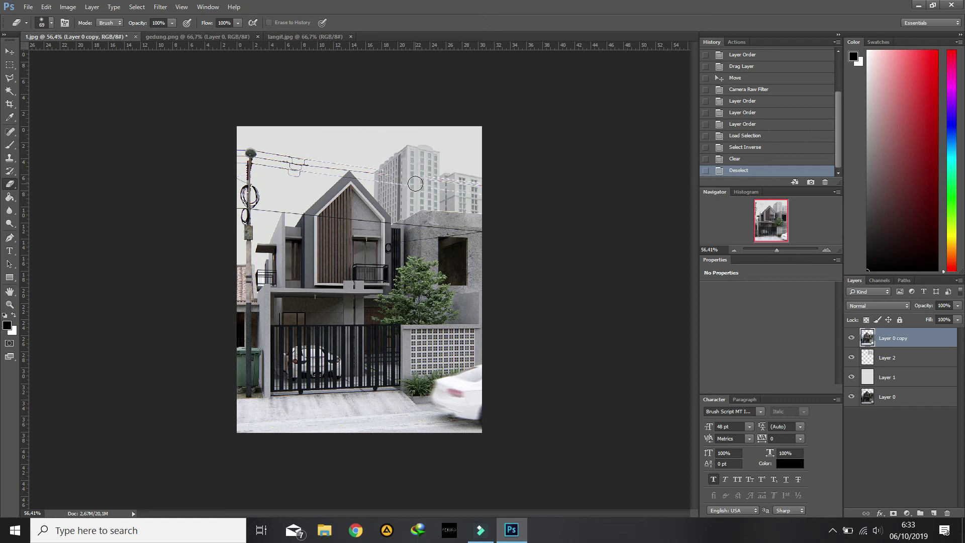
mouse_move(415, 184)
mouse_down()
mouse_move(445, 189)
mouse_move(440, 174)
mouse_move(481, 181)
mouse_up()
mouse_move(344, 155)
mouse_down()
mouse_move(379, 185)
mouse_move(350, 160)
mouse_up()
click(764, 135)
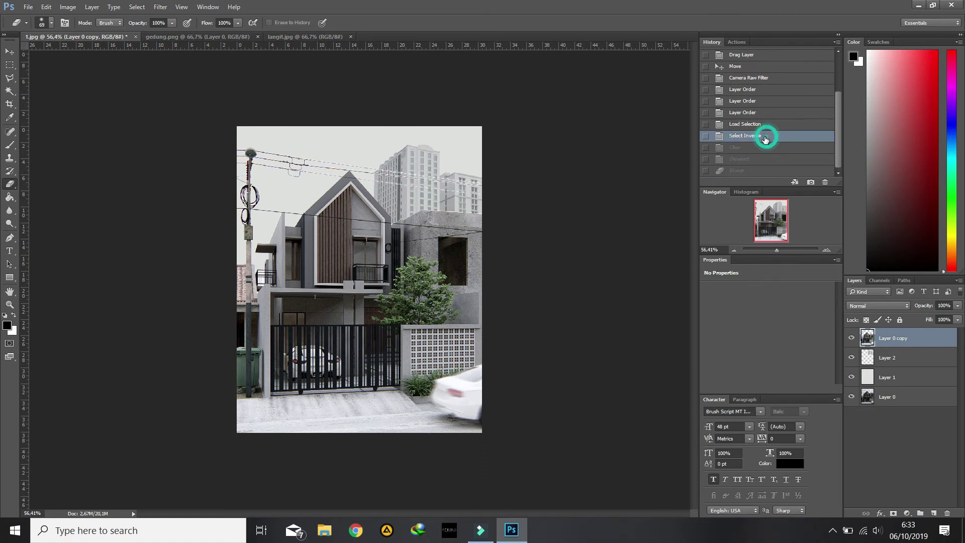
click(745, 171)
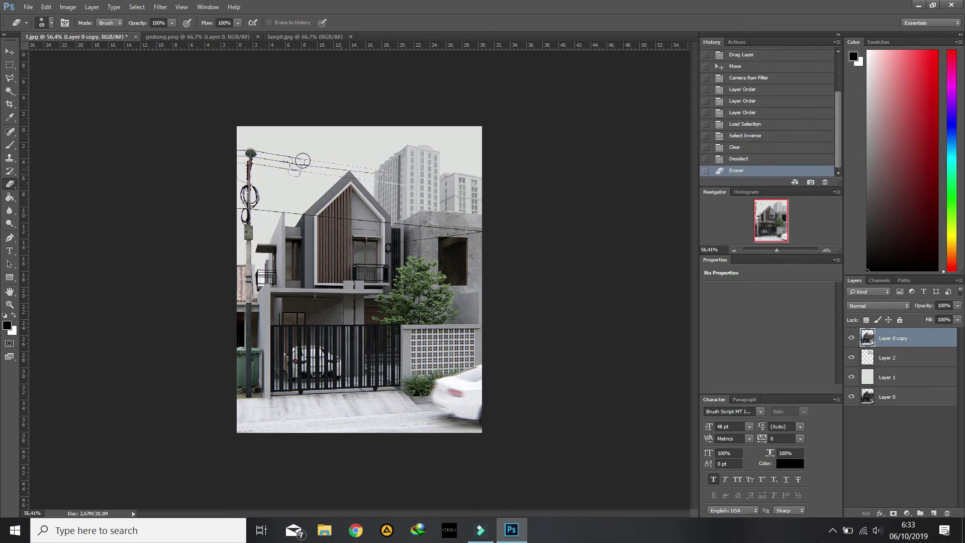
Erase more of the cable remnants beside the gable peak using a 69 px eraser with 100% hardness.
click(52, 28)
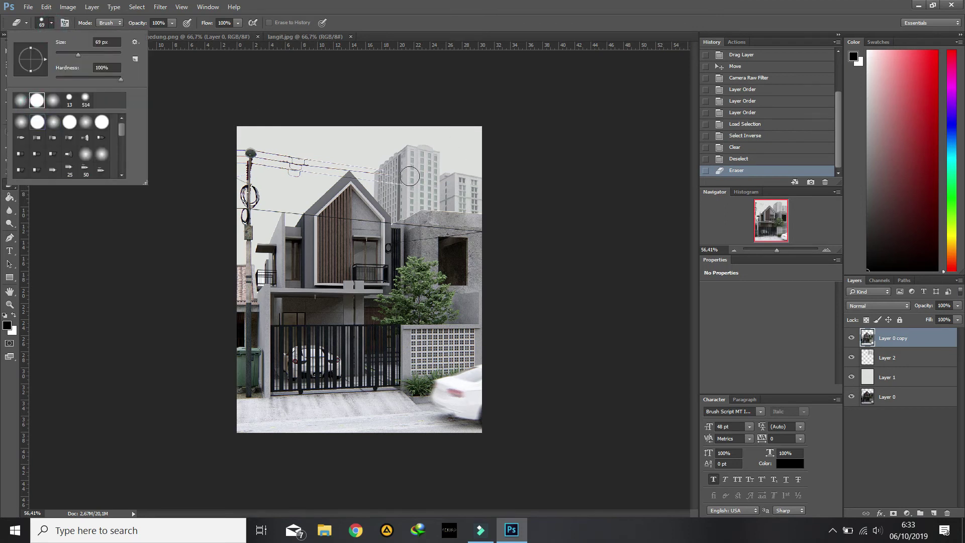
click(377, 172)
click(366, 157)
click(367, 162)
Outline the cables between the utility pole and the gable peak with the Polygonal Lasso and clear them from Layer 0 copy.
click(9, 78)
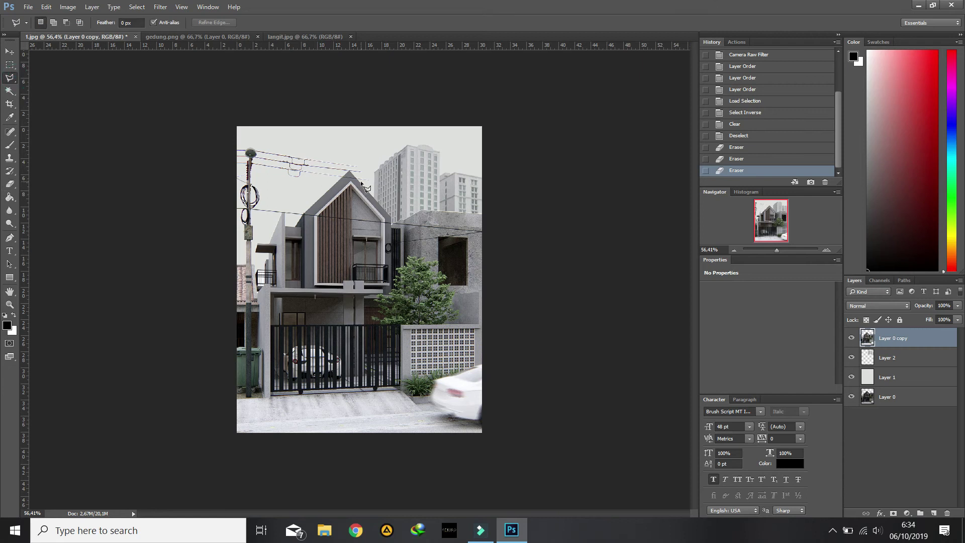
click(340, 177)
click(263, 178)
click(254, 170)
click(266, 138)
click(394, 144)
double_click(390, 184)
key(Delete)
Outline the cable remnants along the gable's right slope with the Polygonal Lasso, clear them from Layer 0 copy and deselect.
click(373, 188)
click(350, 163)
click(395, 176)
double_click(380, 190)
key(Delete)
key(ctrl+d)
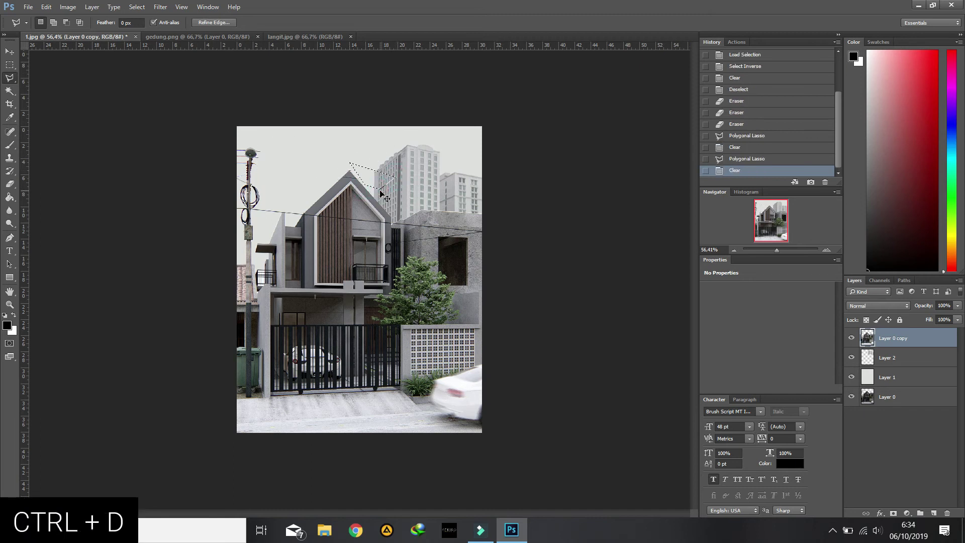
Move Layer 0 directly beneath Layer 0 copy in the layer stack.
click(888, 398)
drag(889, 398, 882, 354)
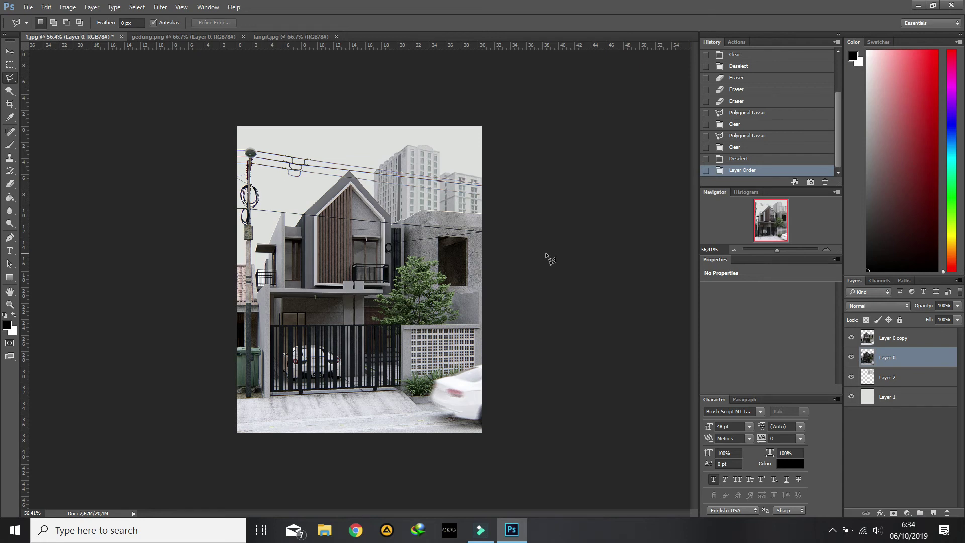
Outline the strip above the concrete building's roof edge with the Polygonal Lasso and clear it from Layer 0 copy.
scroll(438, 218, up, 5)
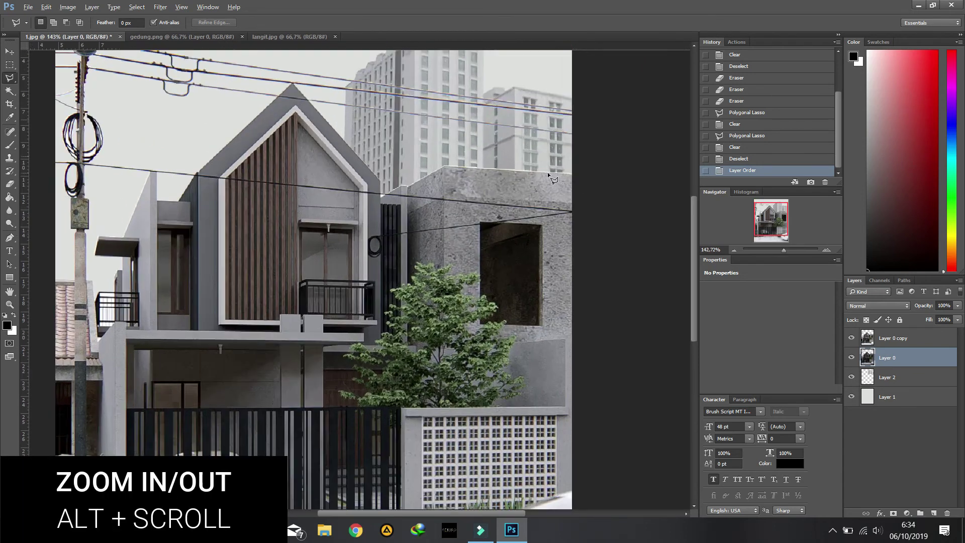
click(863, 336)
click(580, 175)
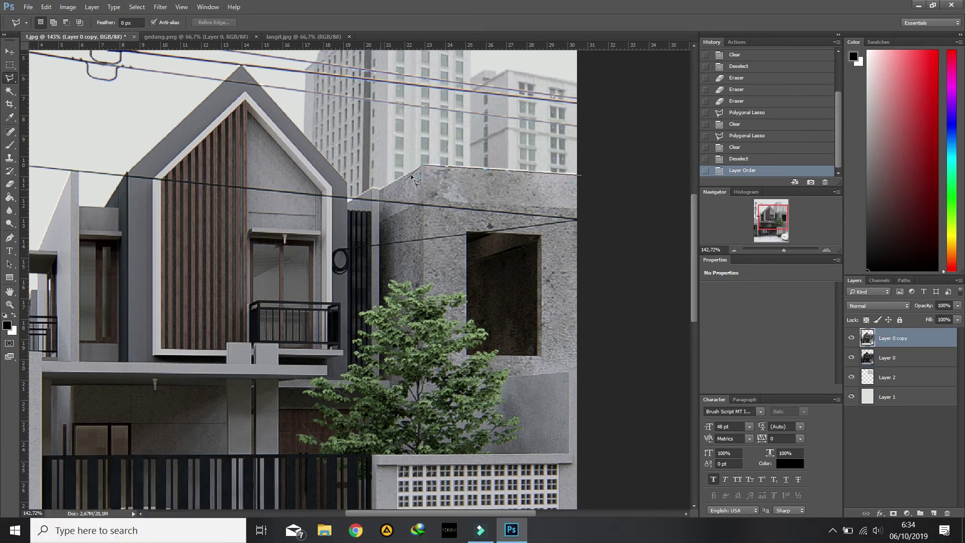
key(Escape)
click(422, 165)
click(355, 194)
click(452, 131)
double_click(588, 149)
key(Delete)
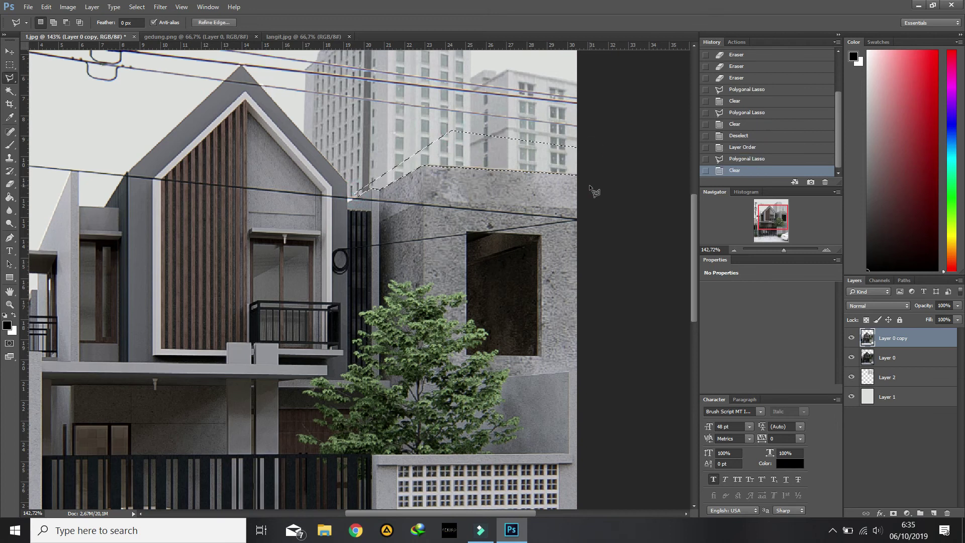
Restore the roof-edge selection, clear the same strip from Layer 0 and deselect.
key(ctrl+d)
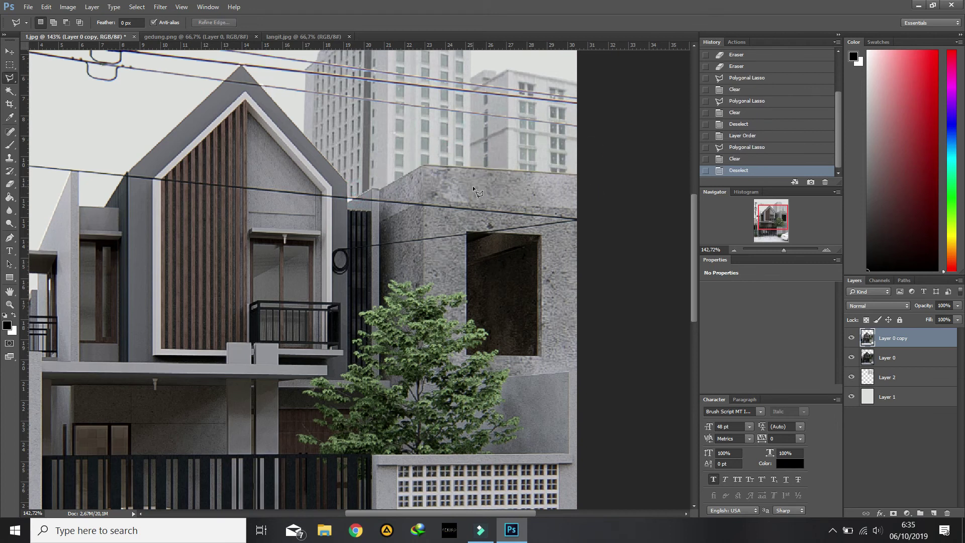
key(ctrl+z)
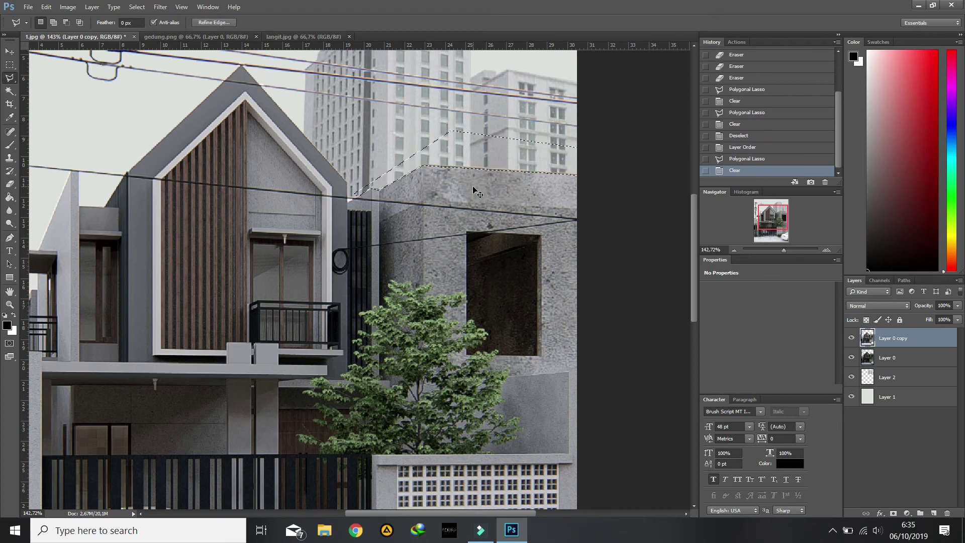
click(892, 358)
key(Delete)
key(ctrl+d)
Erase the driveway and street on Layer 0 copy with a soft 80 px eraser at 0% hardness to reveal Layer 0.
key(ctrl+0)
key(alt)
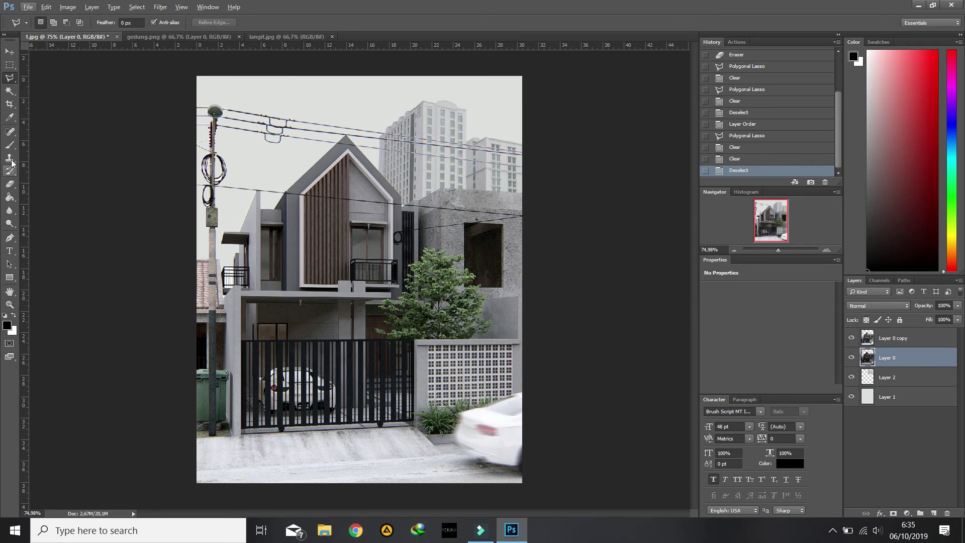
click(9, 183)
click(895, 339)
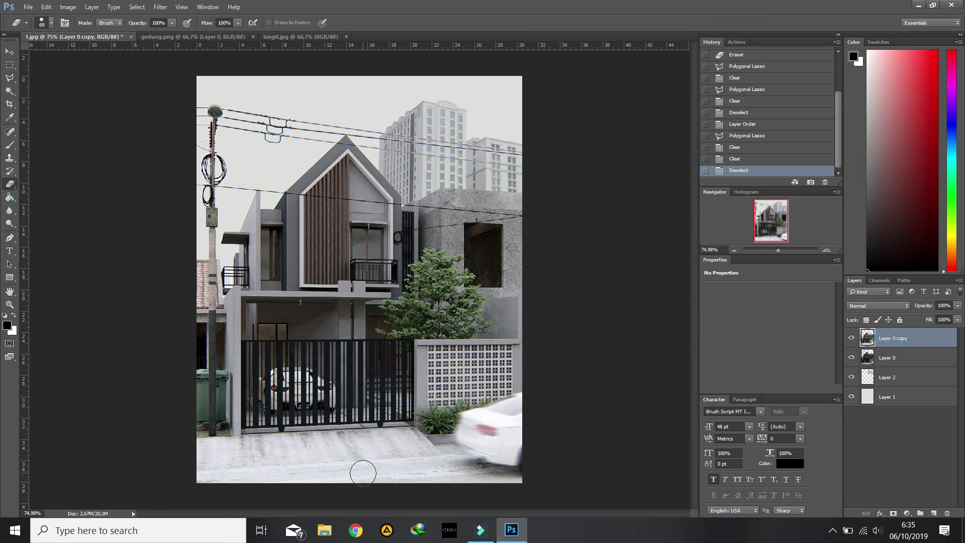
click(52, 23)
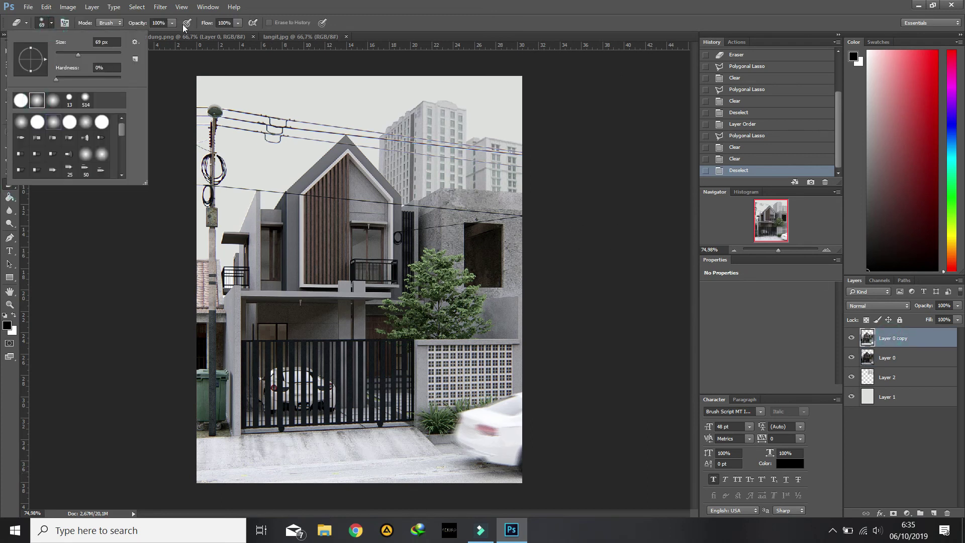
click(266, 15)
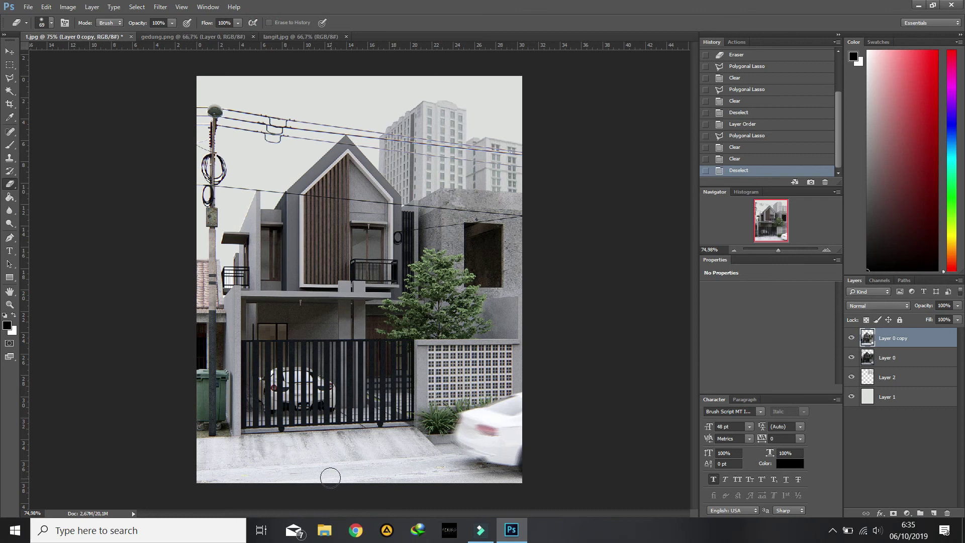
click(51, 23)
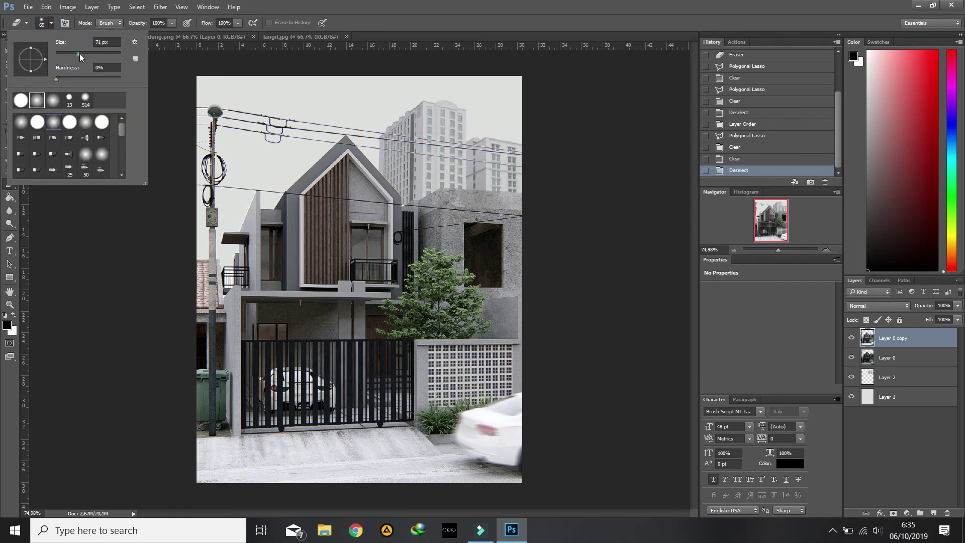
drag(78, 54, 81, 53)
click(433, 12)
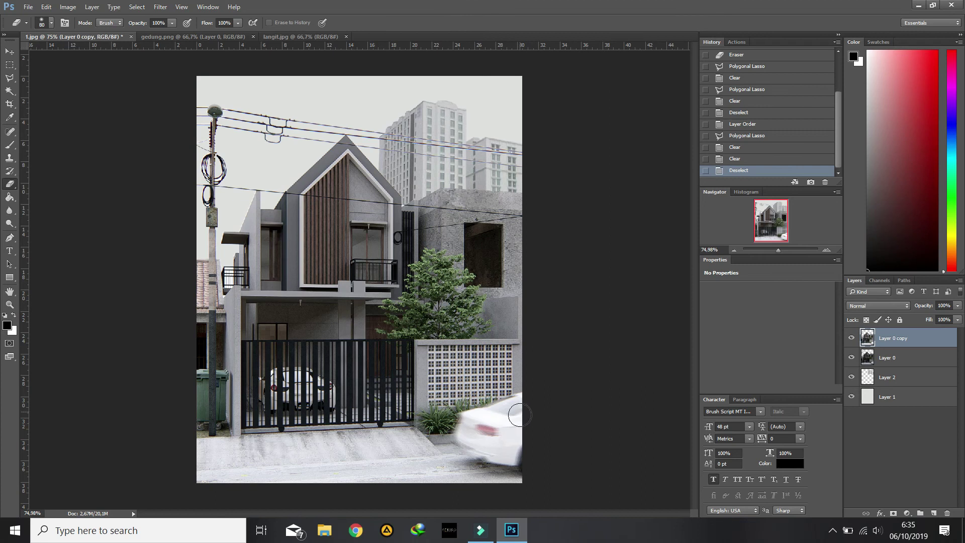
mouse_move(222, 482)
mouse_down()
mouse_move(332, 469)
mouse_move(444, 479)
mouse_move(358, 454)
mouse_move(186, 471)
mouse_move(254, 463)
mouse_move(207, 458)
mouse_move(258, 456)
mouse_move(197, 457)
mouse_move(357, 450)
mouse_move(280, 455)
mouse_move(311, 449)
mouse_up()
mouse_move(422, 464)
mouse_down()
mouse_move(396, 445)
mouse_move(477, 489)
mouse_up()
drag(435, 461, 463, 491)
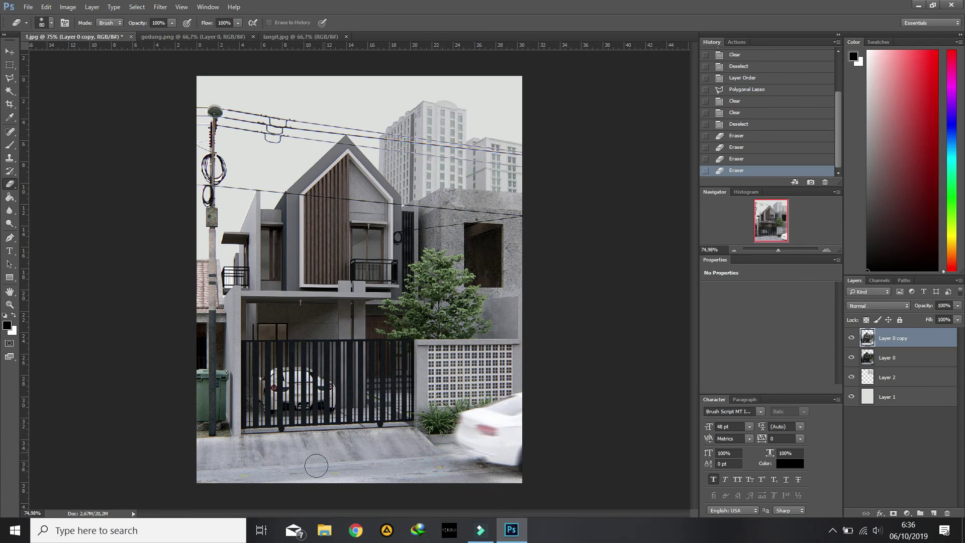
Blend the rest of the street on Layer 0 copy with further eraser strokes at 26% opacity.
click(173, 24)
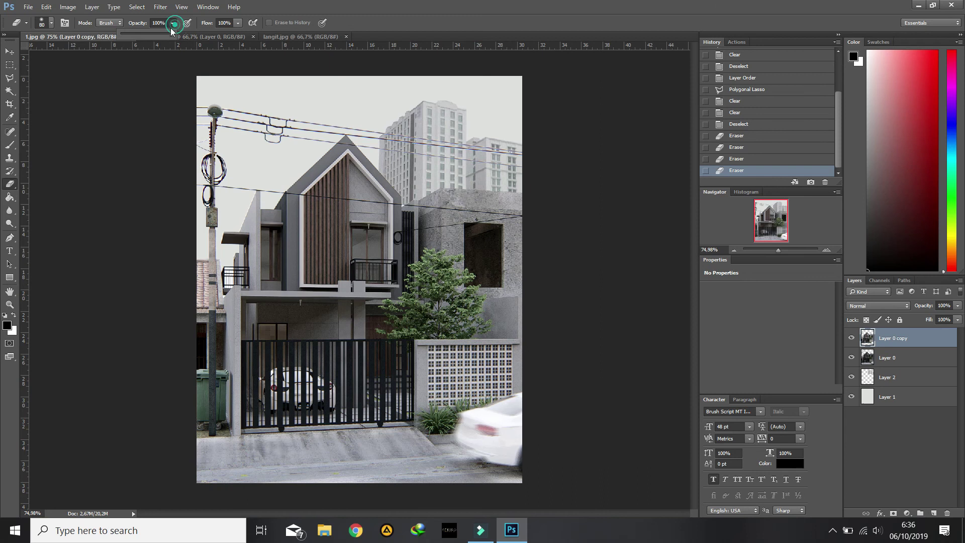
drag(129, 39, 134, 39)
mouse_move(196, 453)
mouse_down()
mouse_move(404, 438)
mouse_move(511, 487)
mouse_up()
click(442, 454)
click(511, 487)
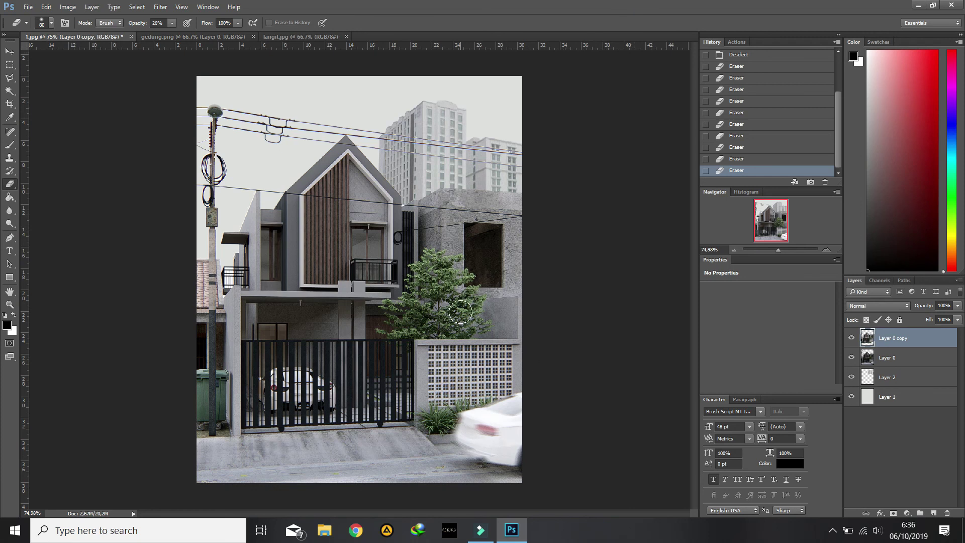
click(10, 52)
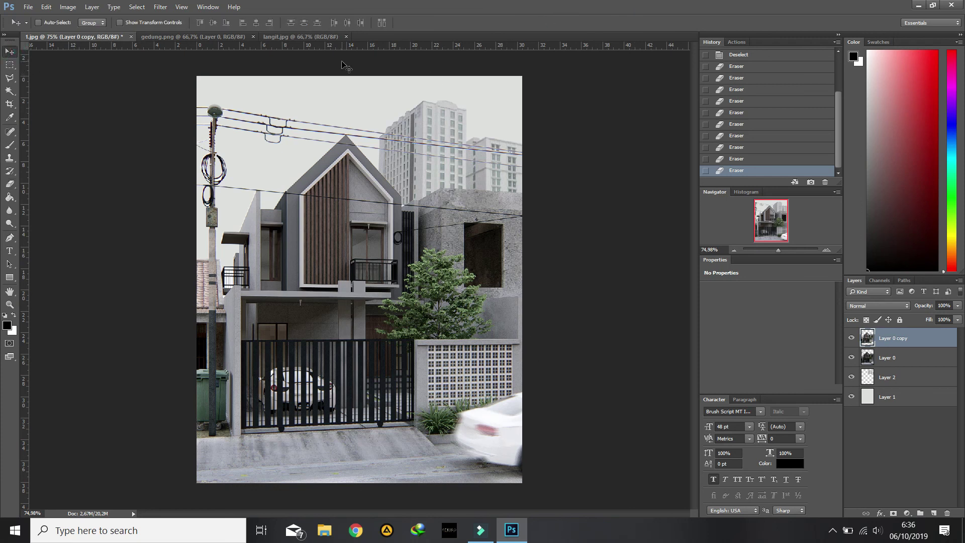
Save the image as a JPEG named 11 in the rumah scandinavian by syahrol folder at Maximum quality 12.
click(28, 7)
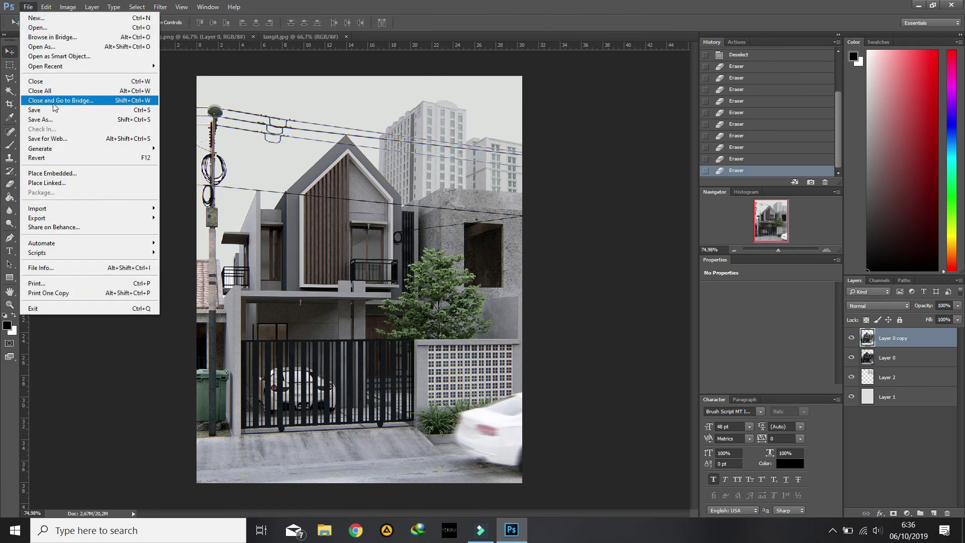
click(46, 120)
click(457, 315)
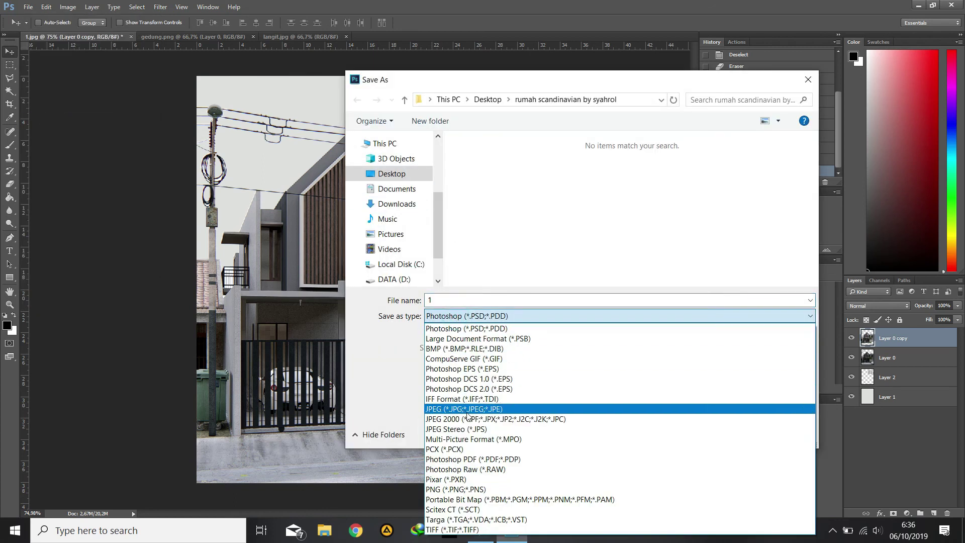
click(469, 407)
click(470, 299)
text(1)
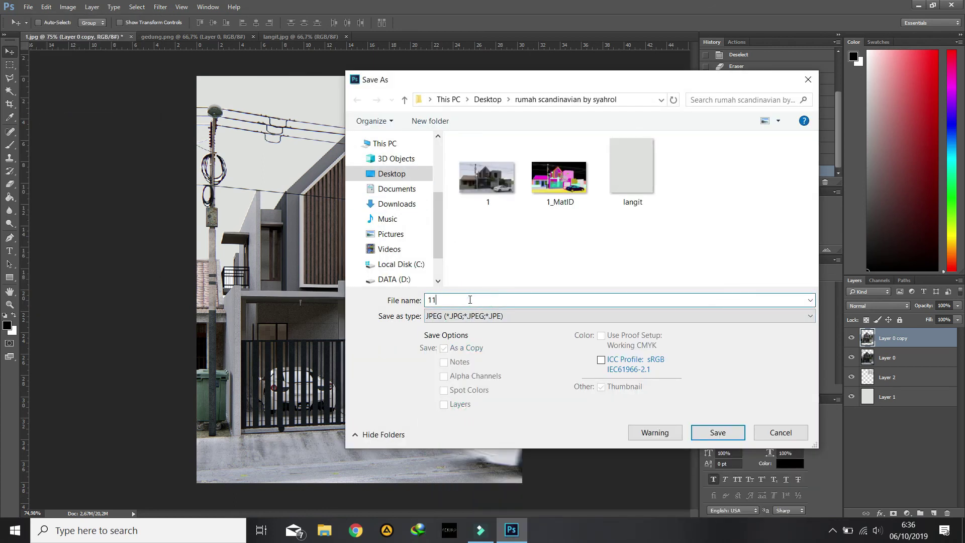
click(717, 432)
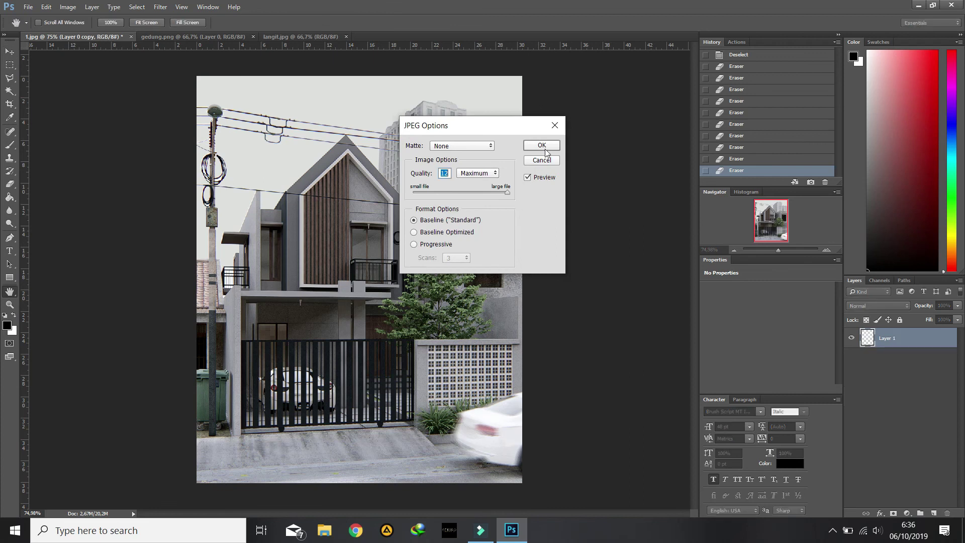
click(541, 146)
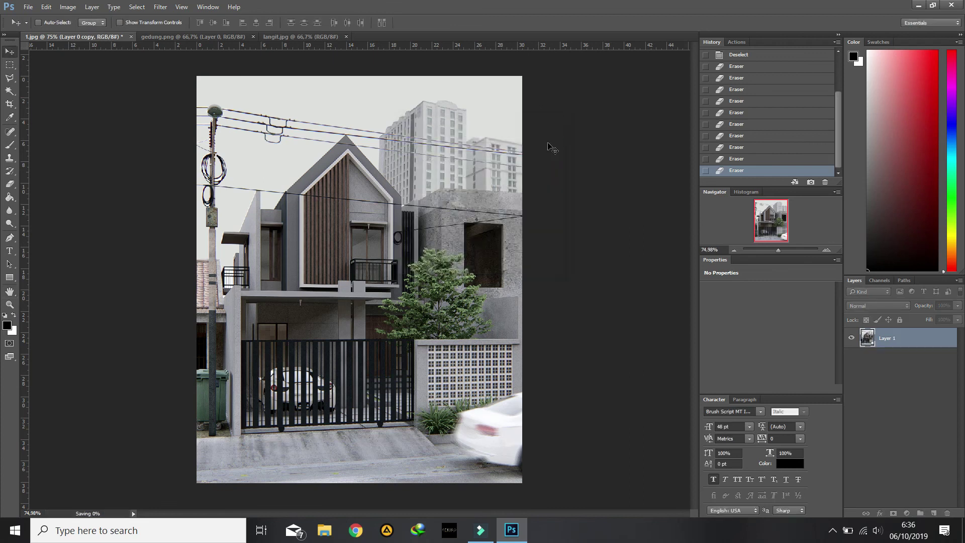